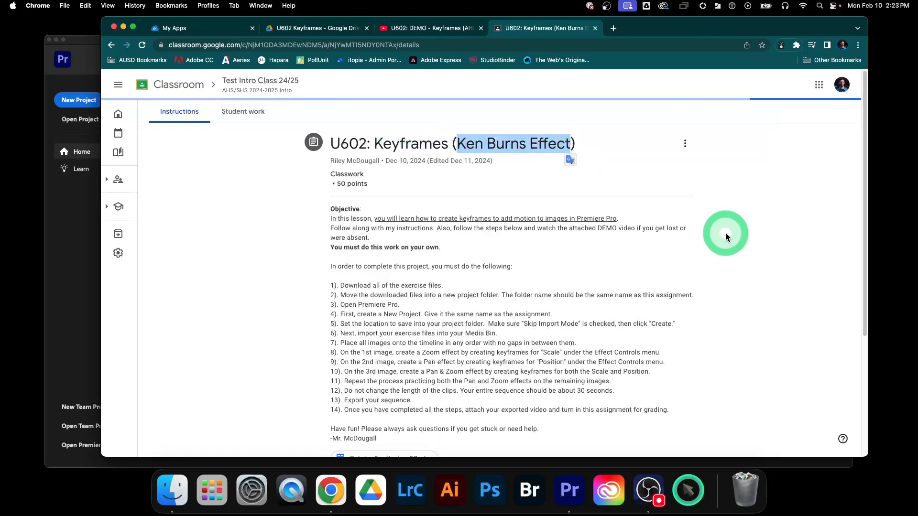
# Review the U602 assignment instructions and open the attached U602 EXERCISE FILES - Keyframes.zip in a new window.
pyautogui.click(725, 237)
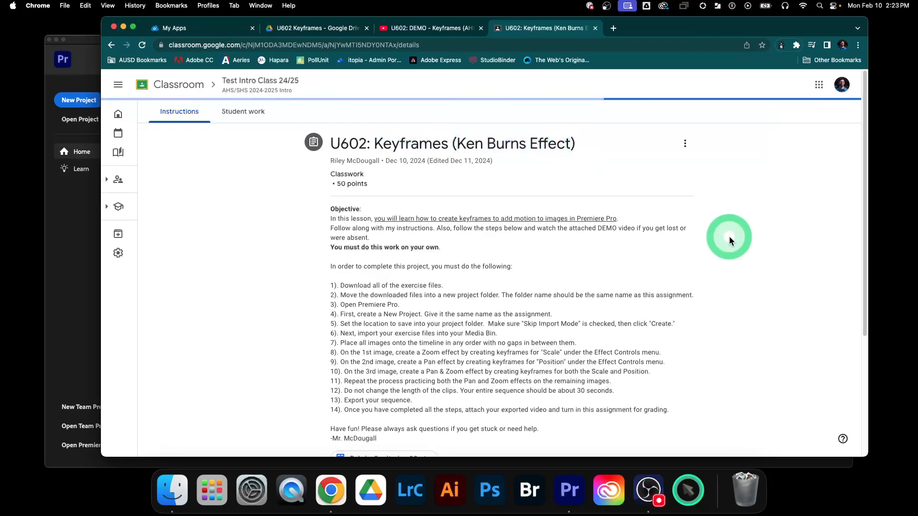
pyautogui.scroll(-5, 730, 239)
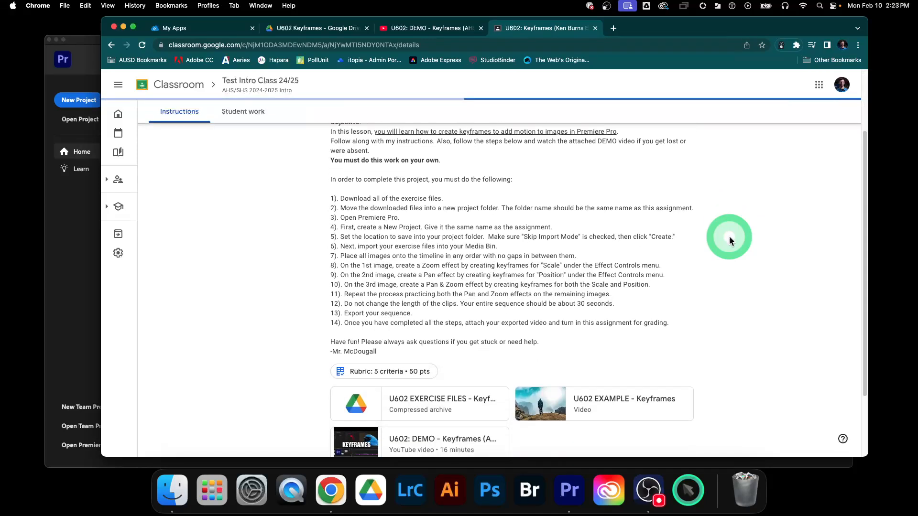
pyautogui.scroll(-1, 730, 239)
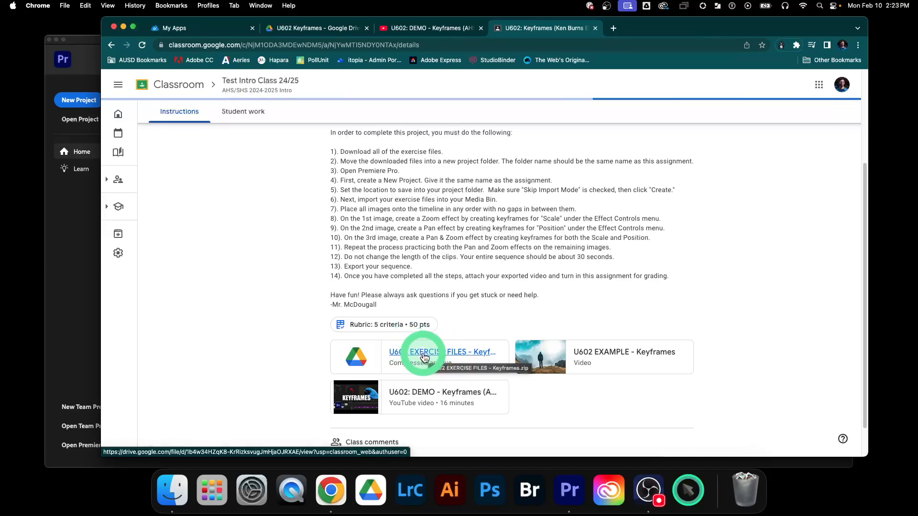
pyautogui.scroll(3, 604, 294)
pyautogui.scroll(-1, 604, 294)
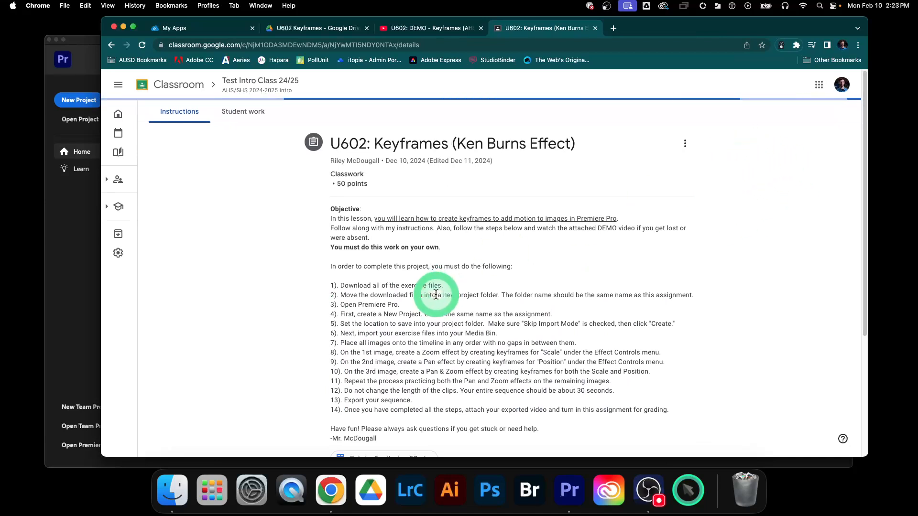
pyautogui.scroll(-4, 436, 294)
pyautogui.scroll(-1, 435, 294)
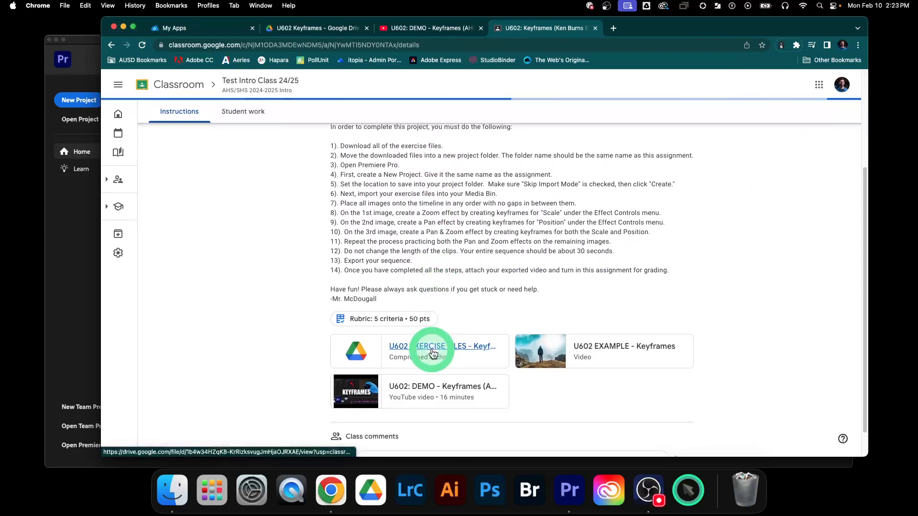
pyautogui.click(426, 352)
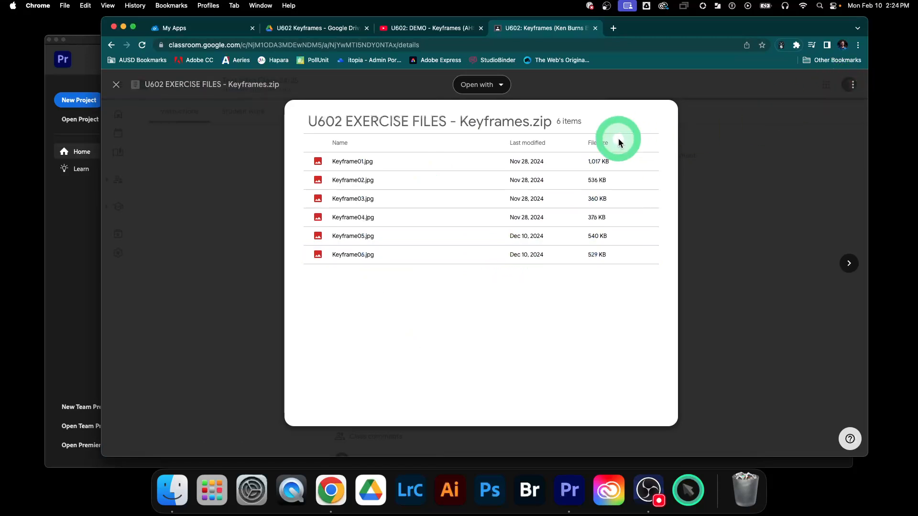
pyautogui.click(853, 89)
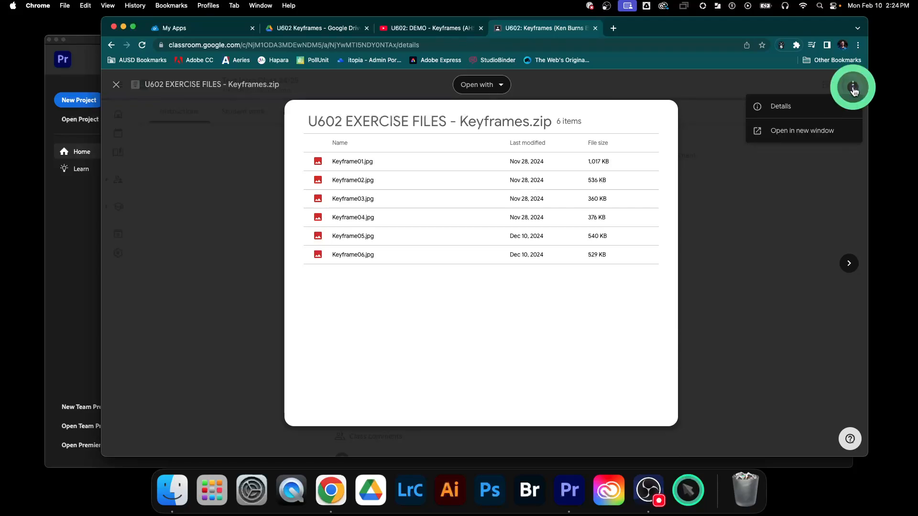
pyautogui.click(823, 128)
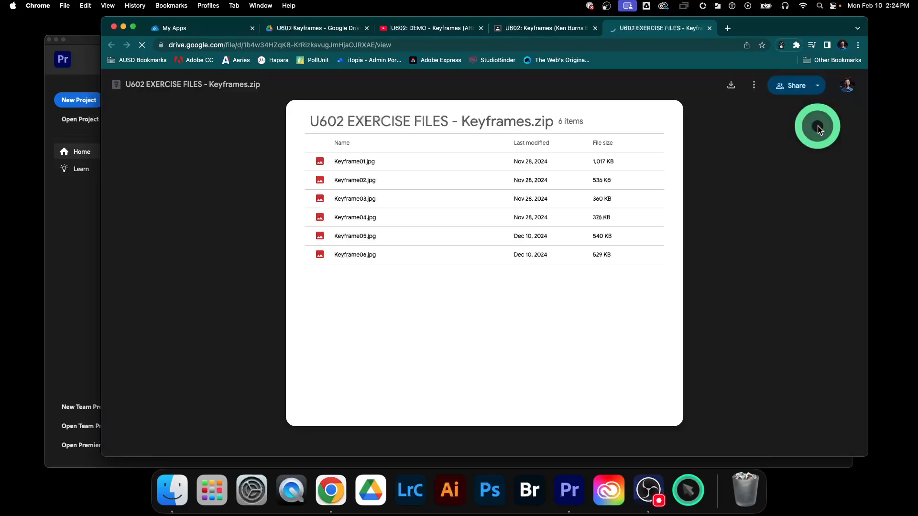
# Download the exercise files archive, dismiss the download notice and close the file's preview.
pyautogui.click(731, 86)
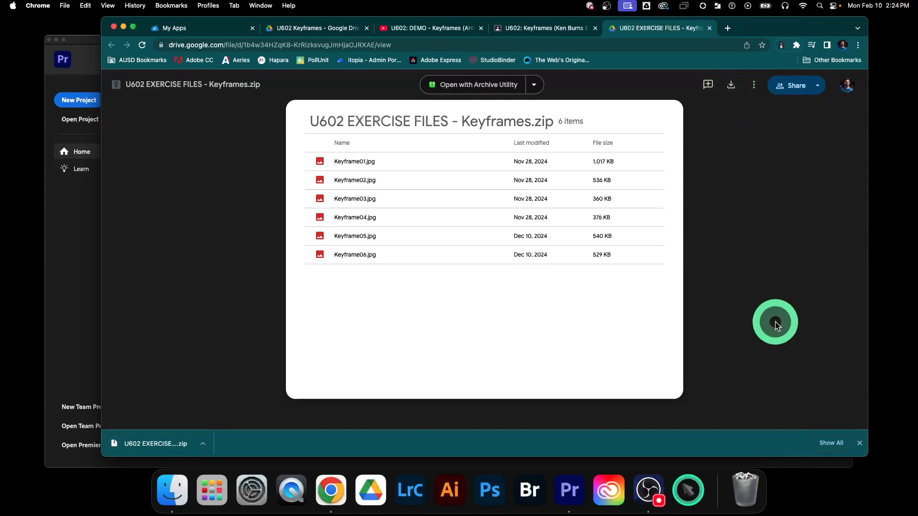
pyautogui.click(859, 443)
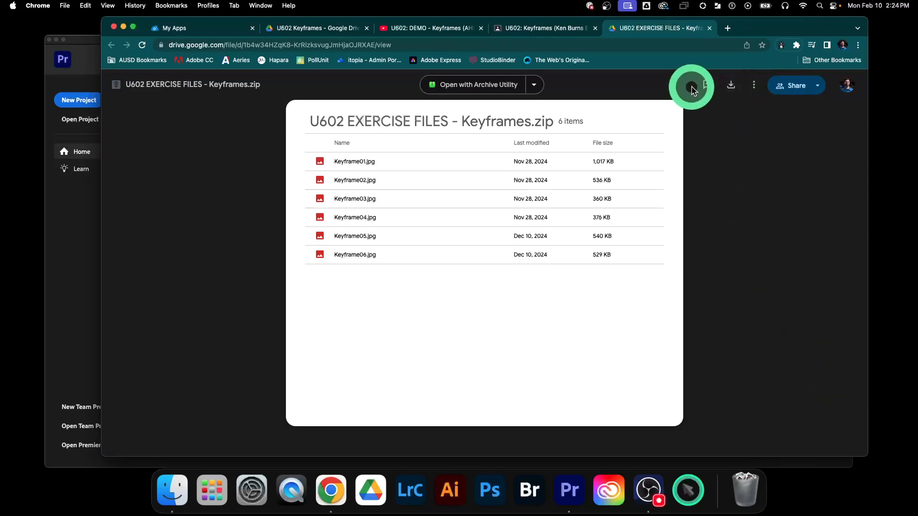
pyautogui.click(710, 28)
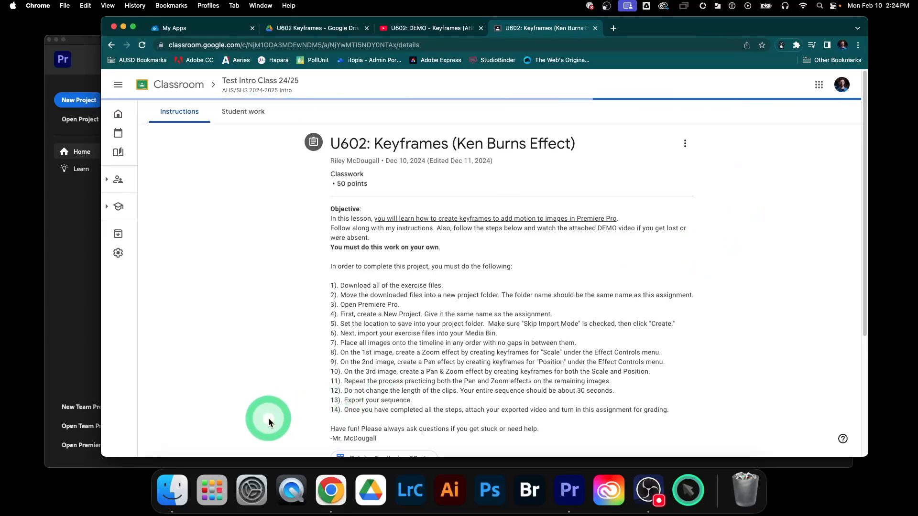
# Switch to Finder and extract U602 EXERCISE FILES - Keyframes.zip in the Downloads folder.
pyautogui.click(173, 480)
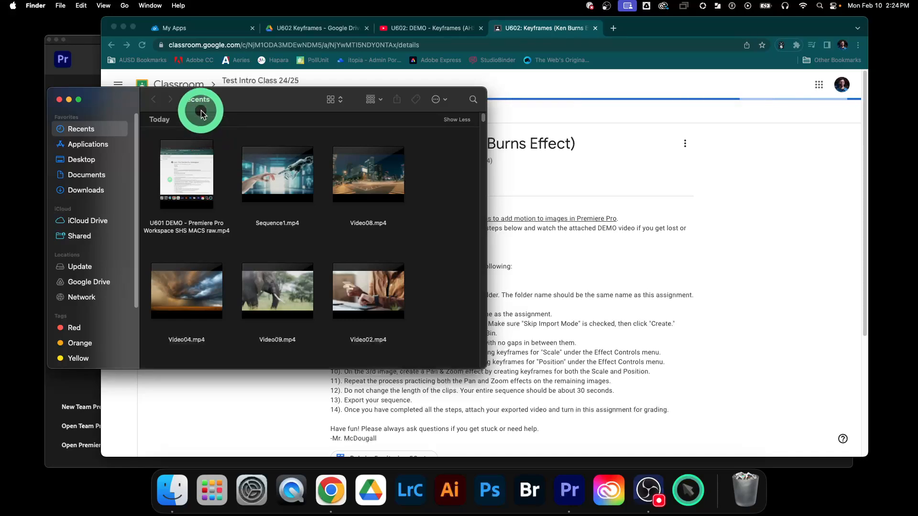
pyautogui.click(87, 190)
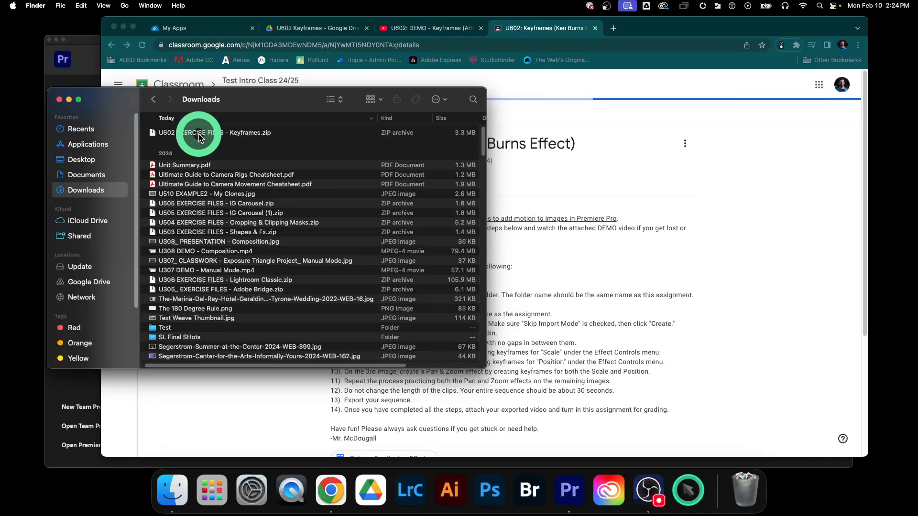
pyautogui.moveTo(378, 118); pyautogui.dragTo(268, 120)
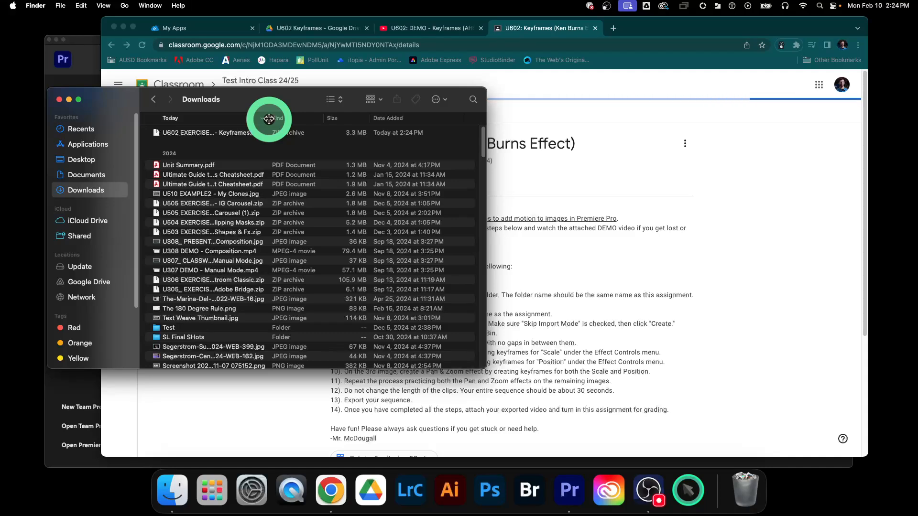
pyautogui.moveTo(270, 119); pyautogui.dragTo(415, 122)
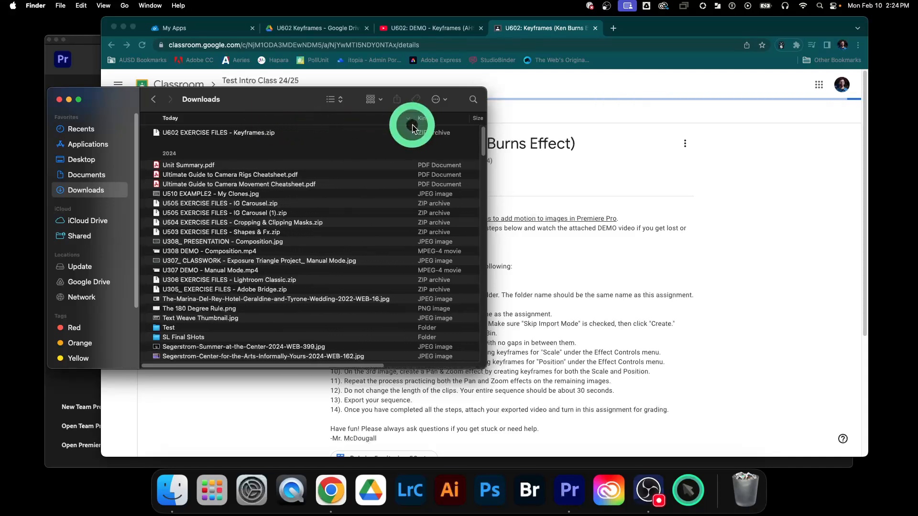
pyautogui.click(203, 137)
pyautogui.scroll(-15, 202, 136)
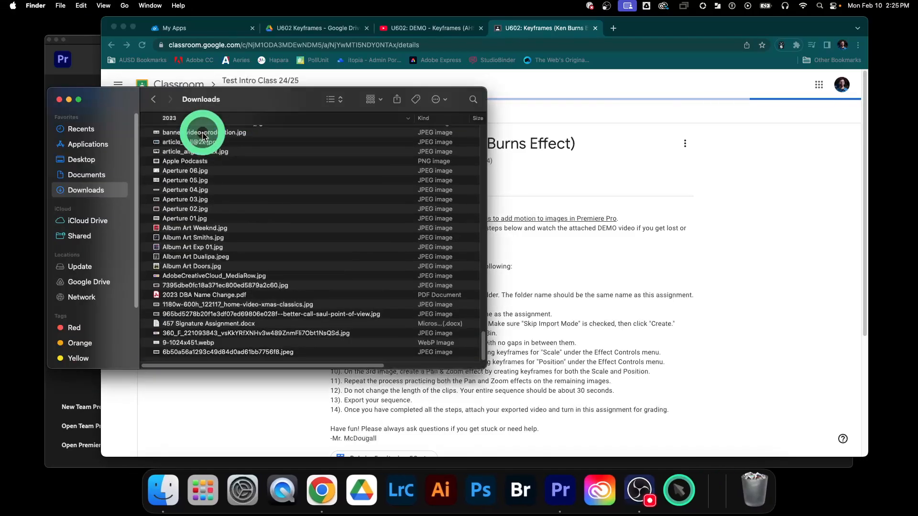
pyautogui.scroll(15, 220, 153)
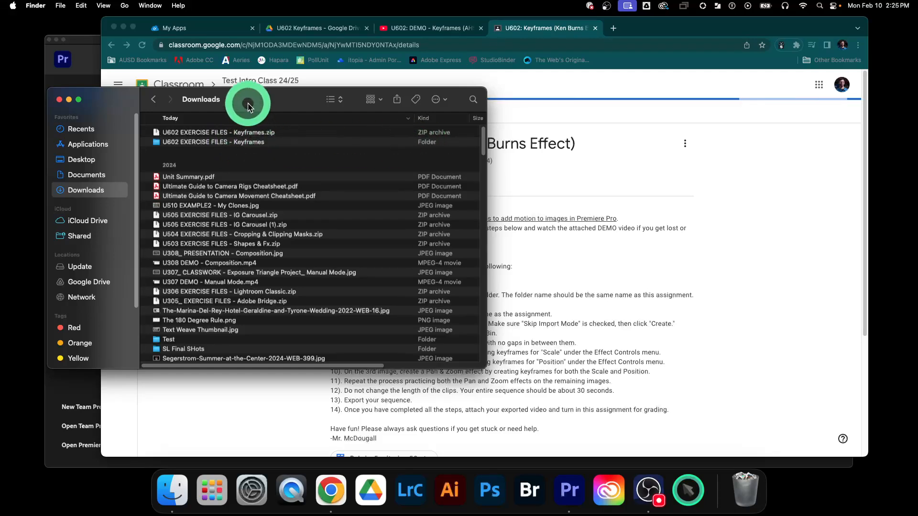
# Open a second Finder window and place it beside the Downloads window.
pyautogui.moveTo(248, 106); pyautogui.dragTo(223, 106)
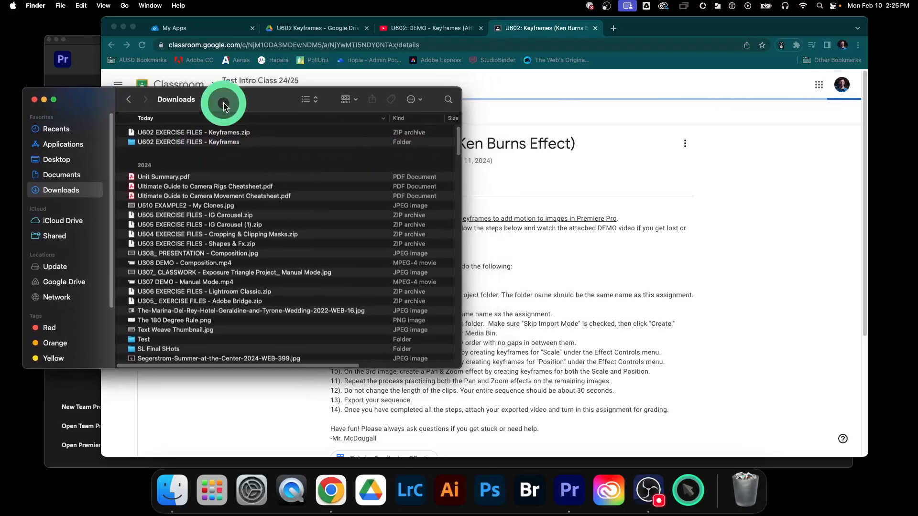
pyautogui.rightClick(174, 475)
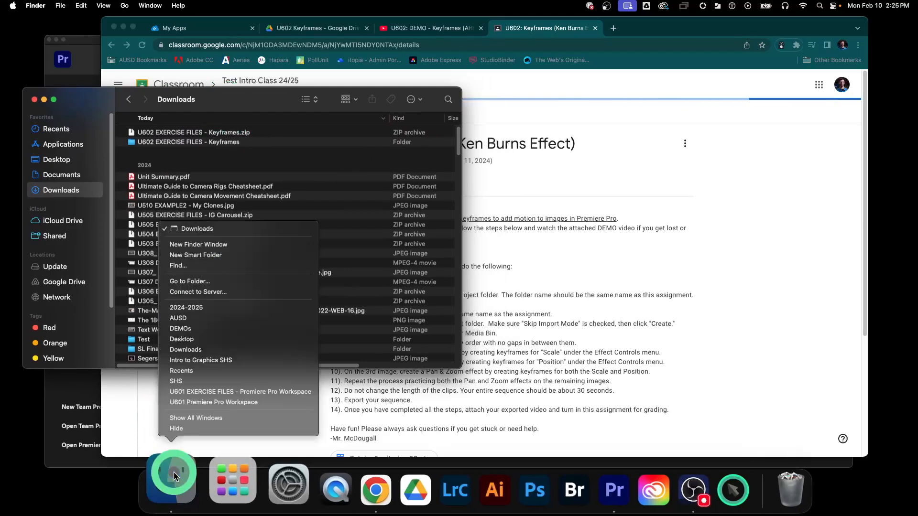
pyautogui.click(222, 246)
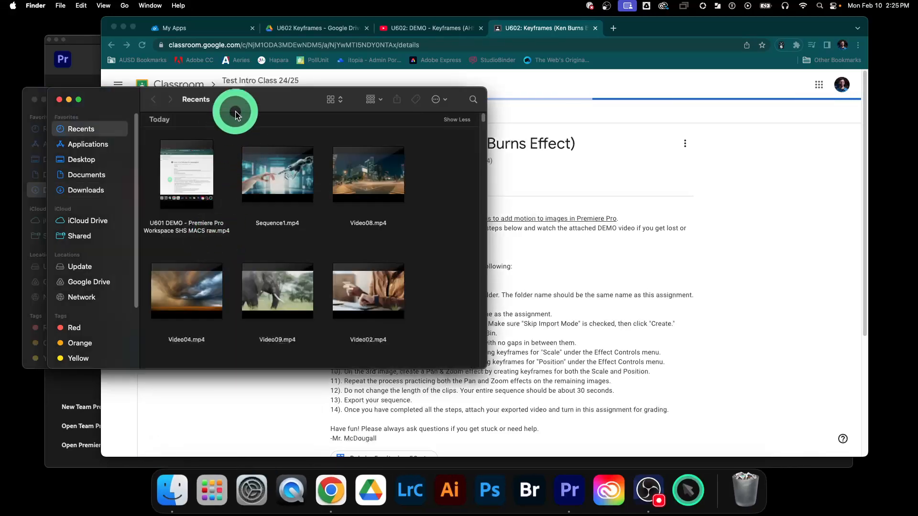
pyautogui.moveTo(235, 99); pyautogui.dragTo(609, 117)
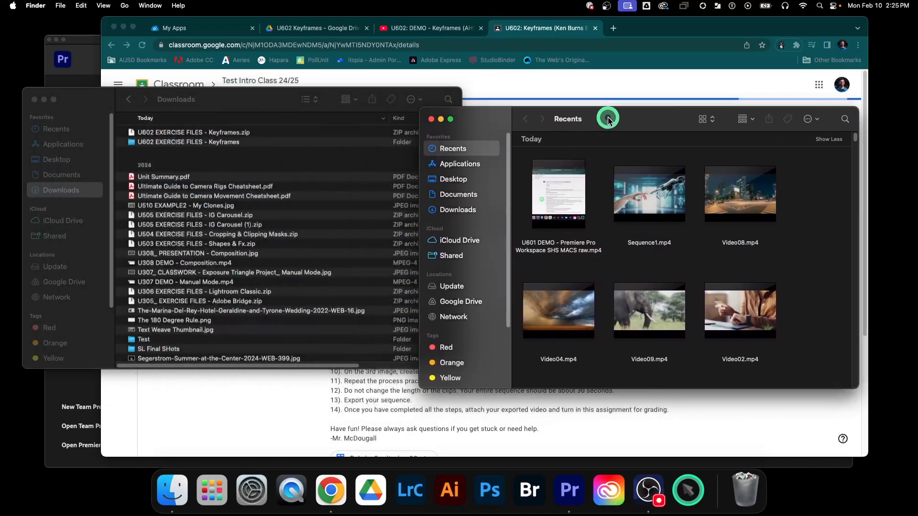
# Create a folder named U602 Keyframes in the Intro to Graphics SHS folder of My Drive on Google Drive.
pyautogui.click(457, 305)
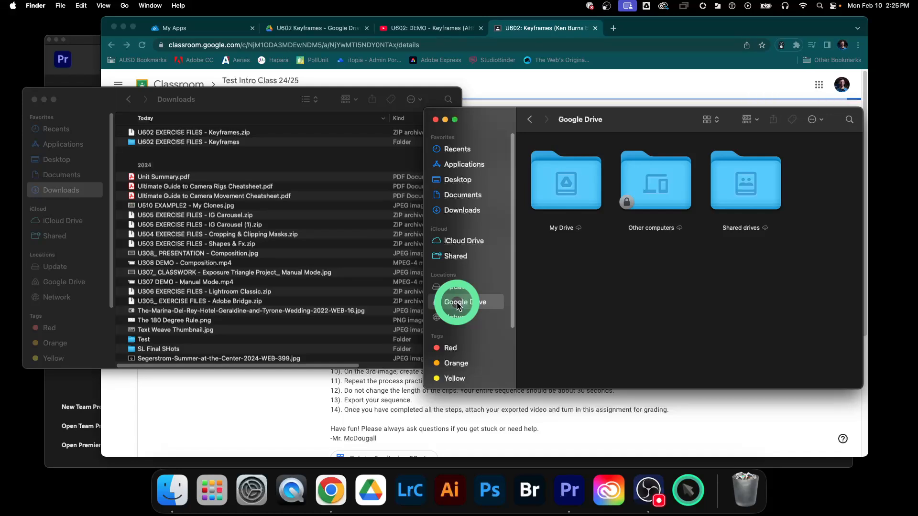
pyautogui.doubleClick(569, 193)
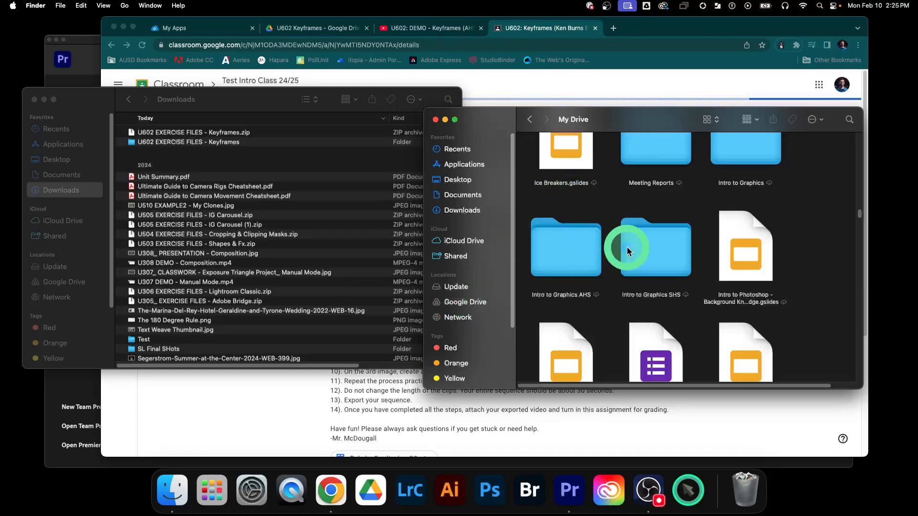
pyautogui.doubleClick(648, 254)
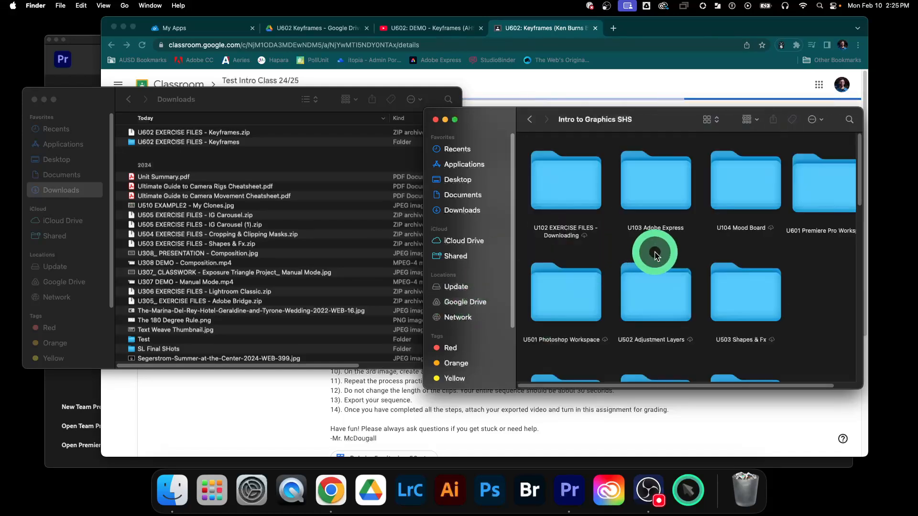
pyautogui.hscroll(2, 759, 240)
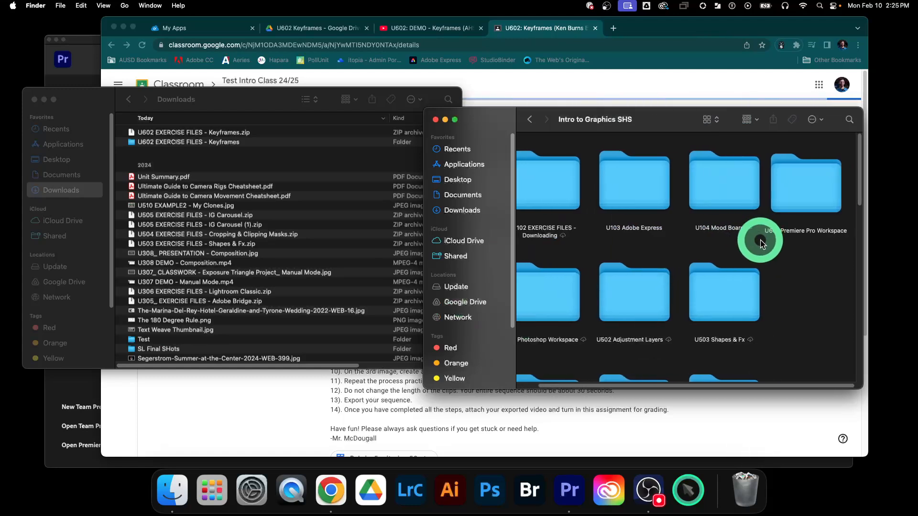
pyautogui.rightClick(803, 298)
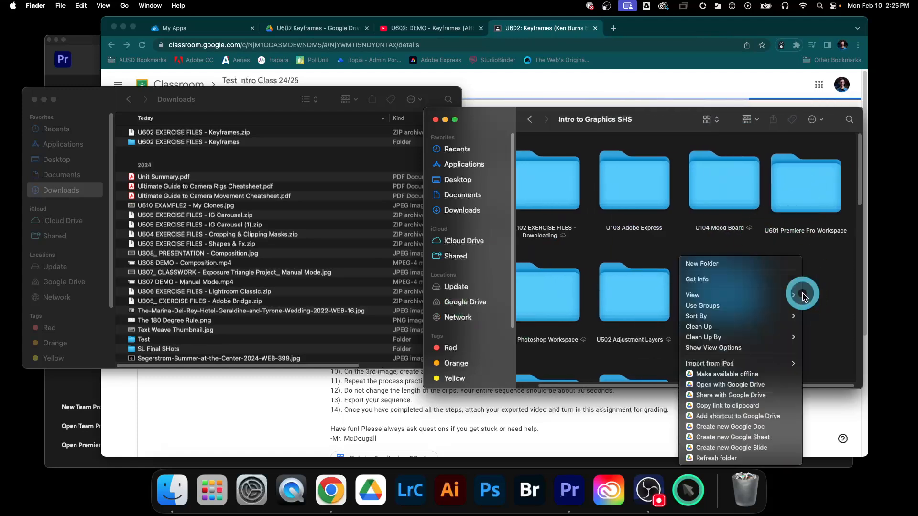
pyautogui.click(761, 264)
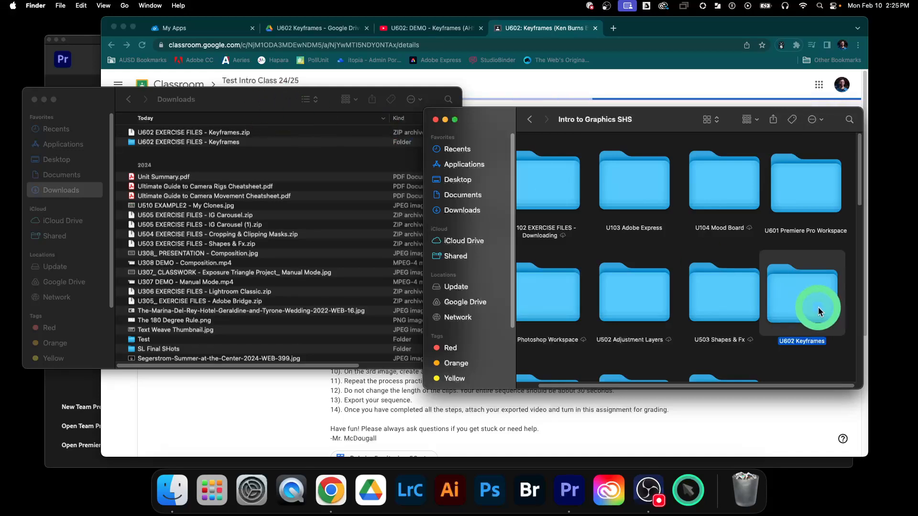
# Check the assignment title in the browser against the new project folder's name.
pyautogui.moveTo(285, 102); pyautogui.dragTo(265, 145)
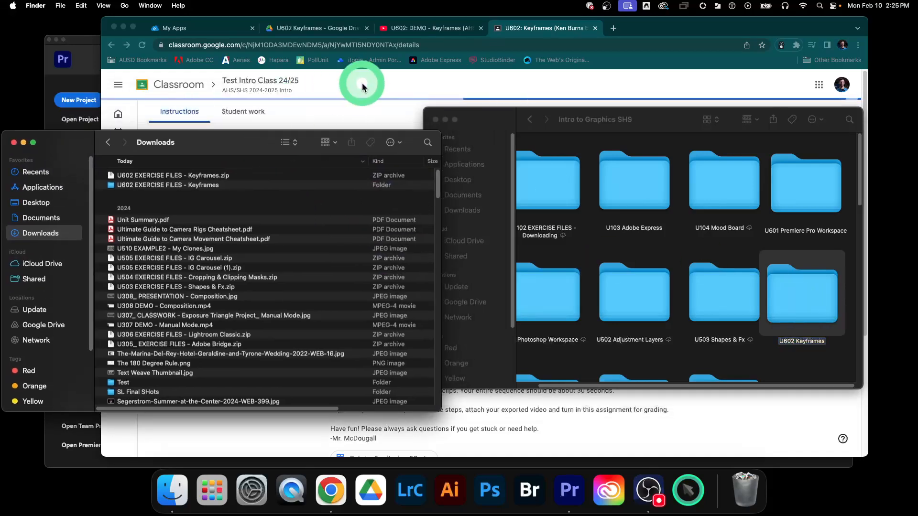
pyautogui.click(369, 90)
pyautogui.moveTo(373, 142); pyautogui.dragTo(569, 143)
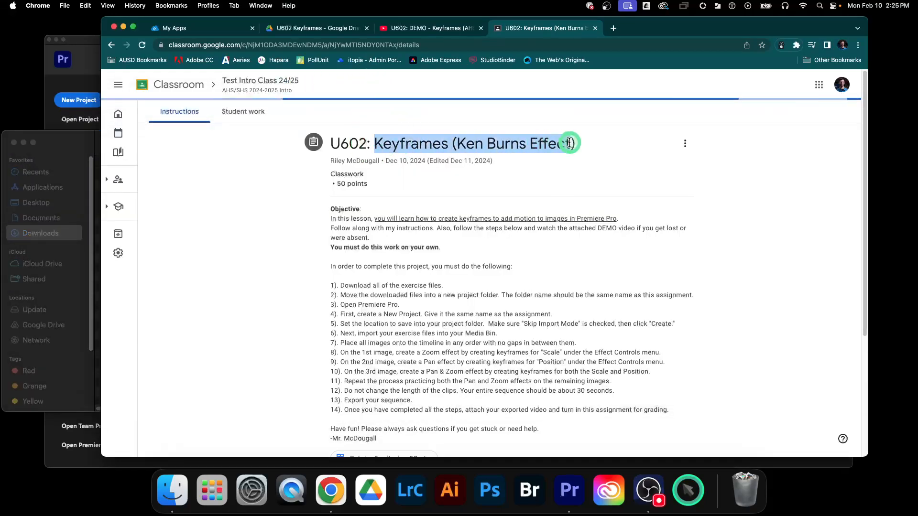
pyautogui.click(294, 203)
# Switch to Finder and bring the Downloads and Intro to Graphics SHS windows in front of the browser.
pyautogui.rightClick(172, 490)
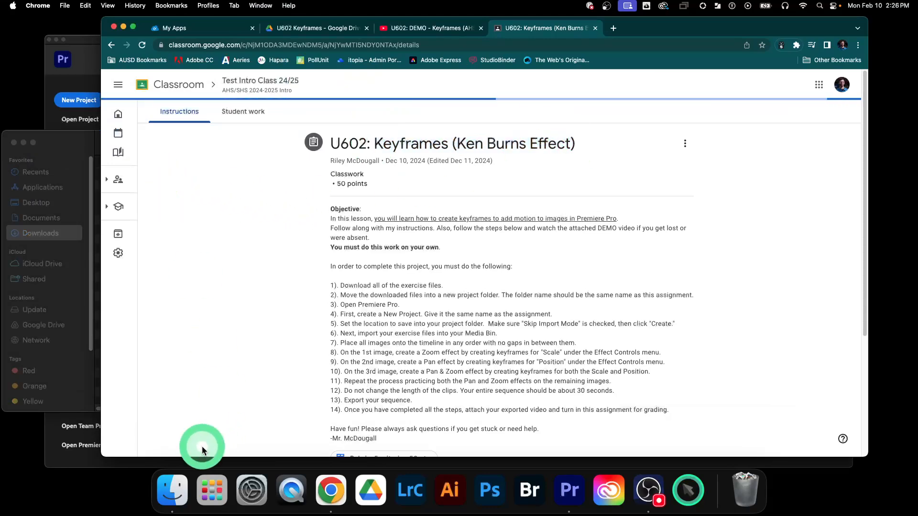
pyautogui.click(172, 490)
pyautogui.rightClick(173, 480)
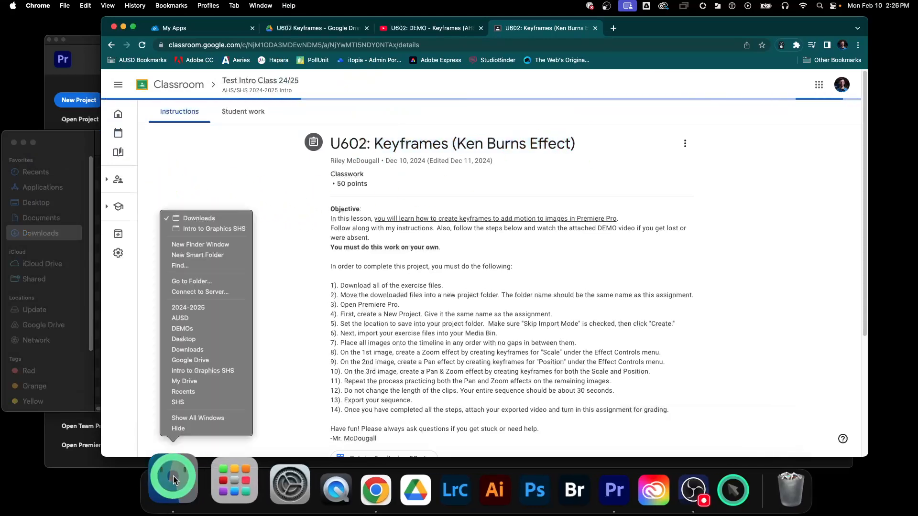
pyautogui.click(175, 477)
pyautogui.click(180, 474)
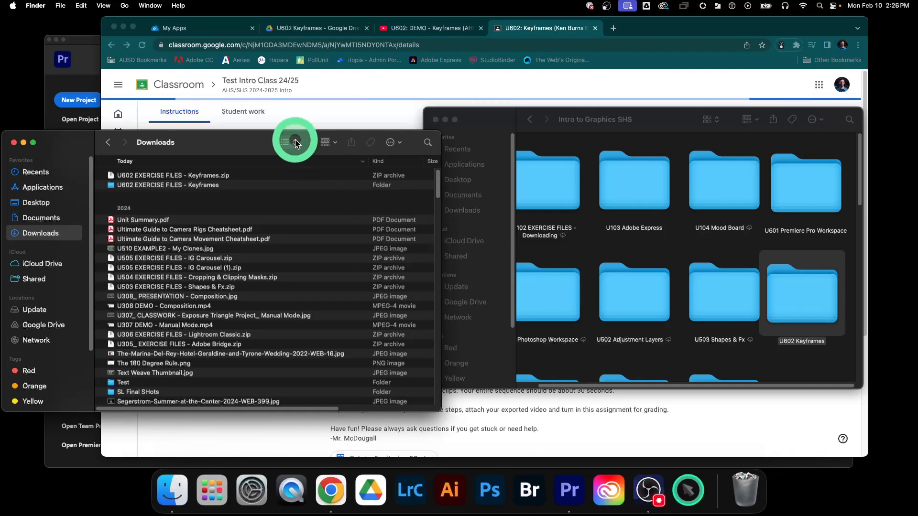
pyautogui.moveTo(274, 143); pyautogui.dragTo(275, 126)
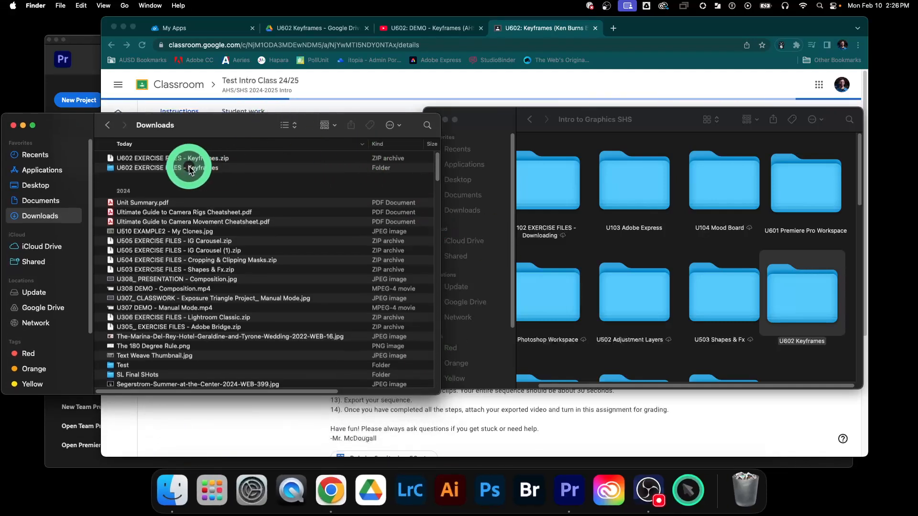
# Move the extracted U602 EXERCISE FILES - Keyframes folder from Downloads into the U602 Keyframes folder on Google Drive.
pyautogui.click(163, 168)
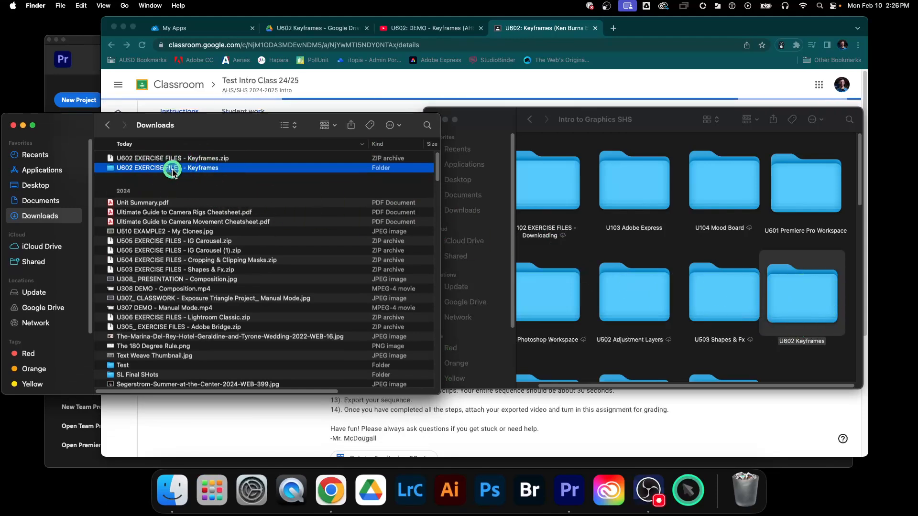
pyautogui.moveTo(173, 172); pyautogui.dragTo(801, 304)
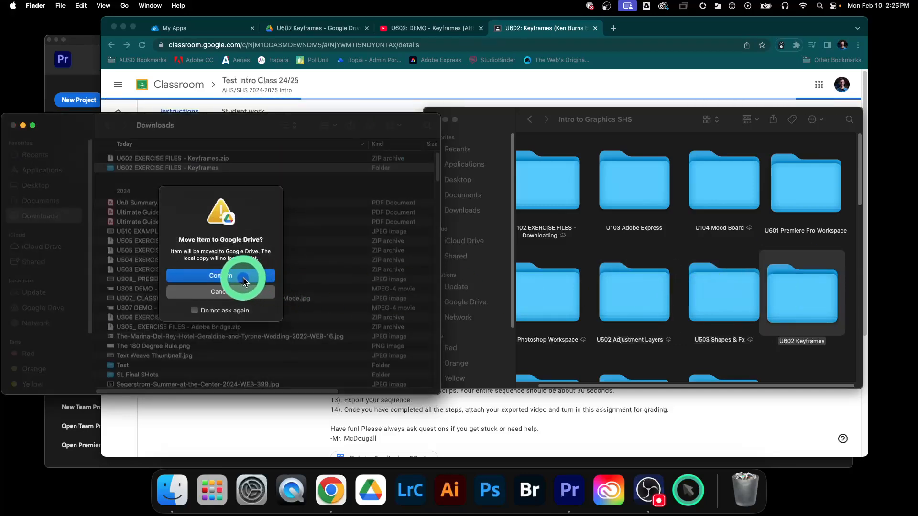
pyautogui.click(244, 279)
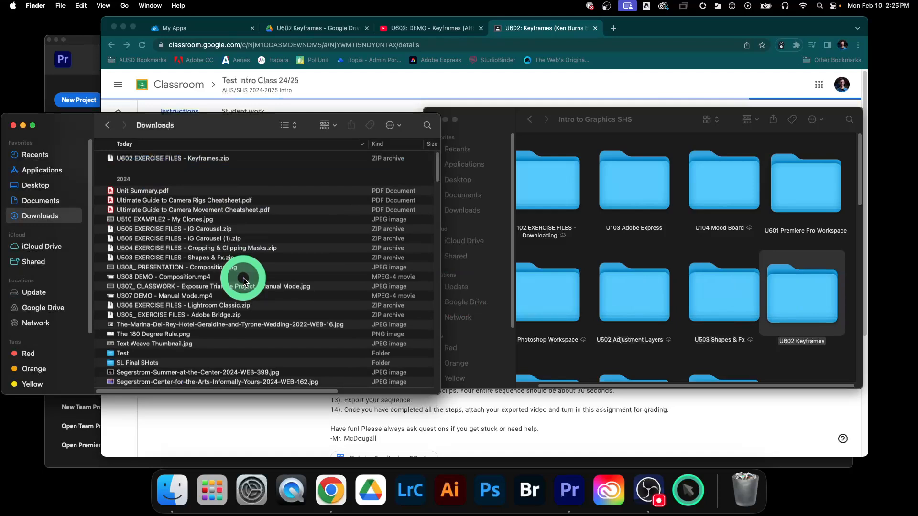
pyautogui.click(808, 302)
pyautogui.click(807, 343)
pyautogui.click(808, 355)
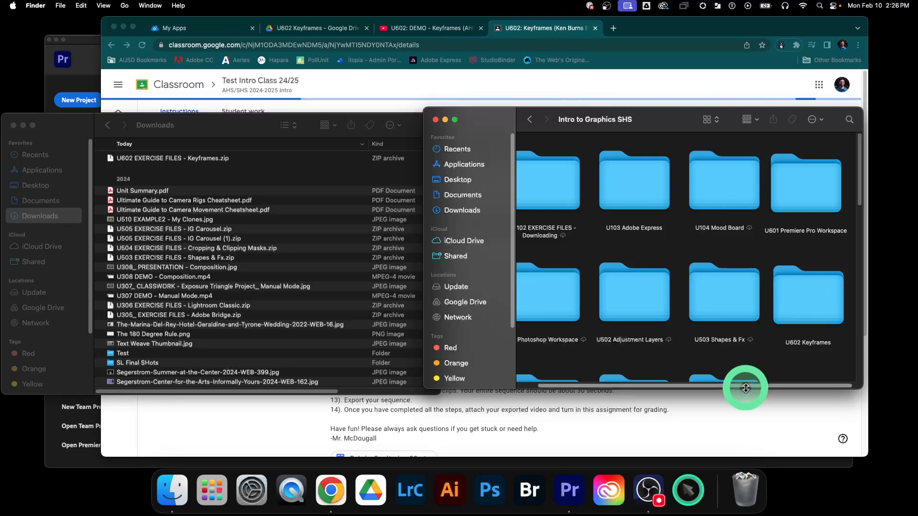
# Switch to Premiere Pro and start a new project named Keyframes.
pyautogui.click(576, 485)
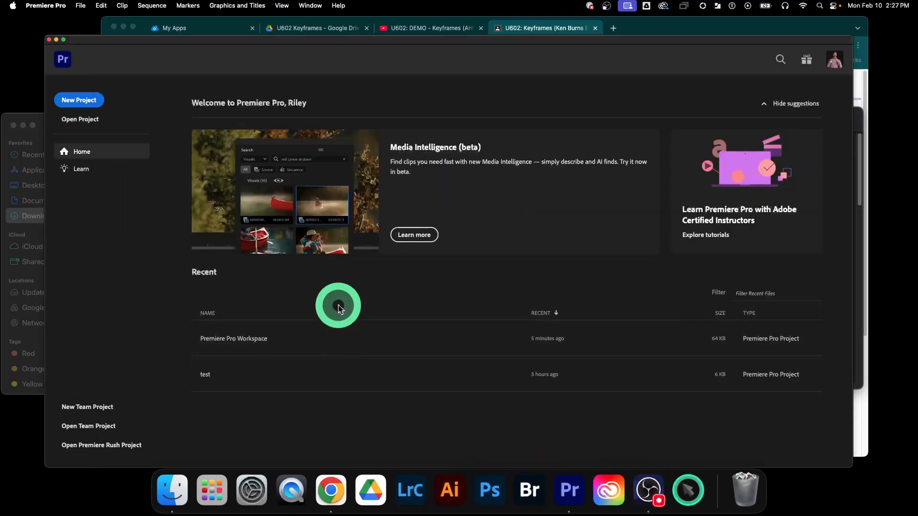
pyautogui.click(82, 101)
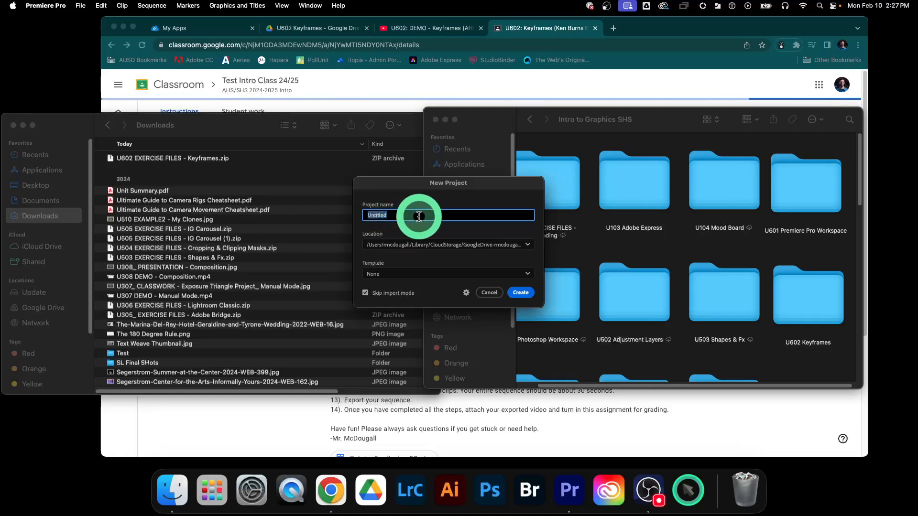
pyautogui.write('Keyframes')
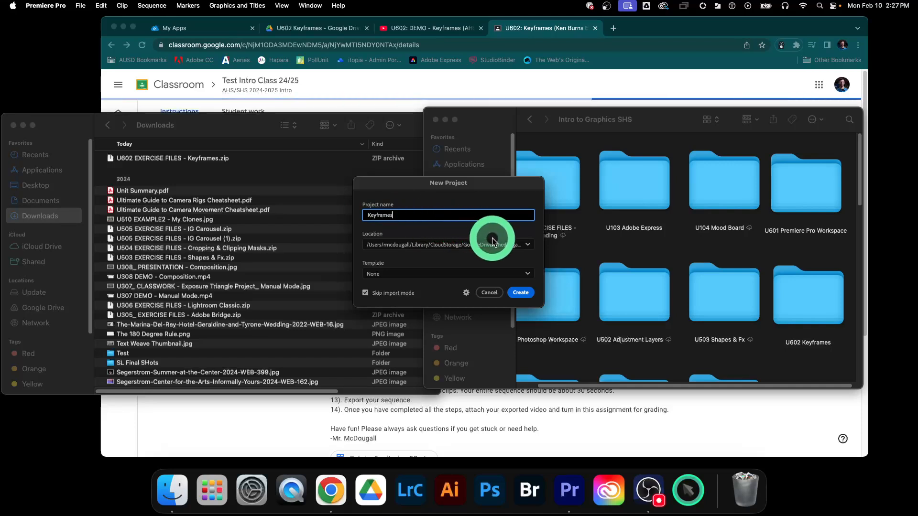
# Set the project location to the U602 Keyframes folder in My Drive's Intro to Graphics SHS folder and create the project.
pyautogui.click(526, 245)
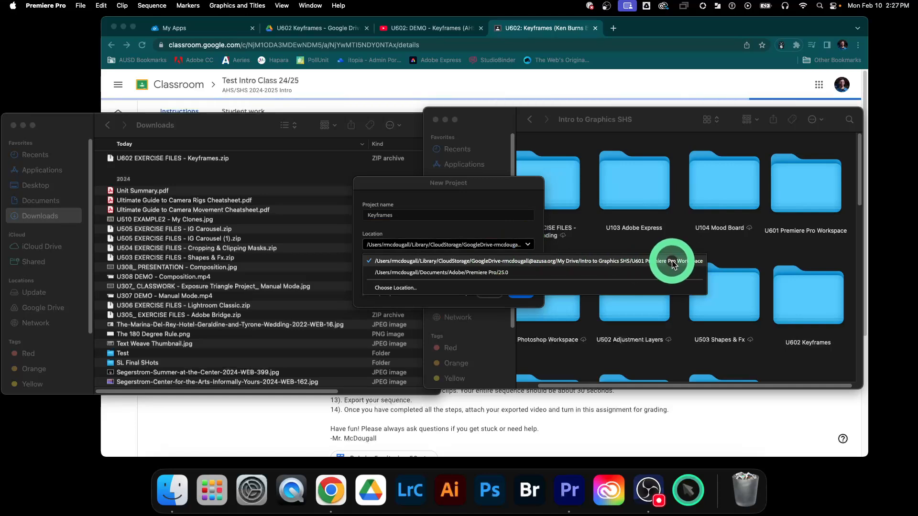
pyautogui.click(390, 288)
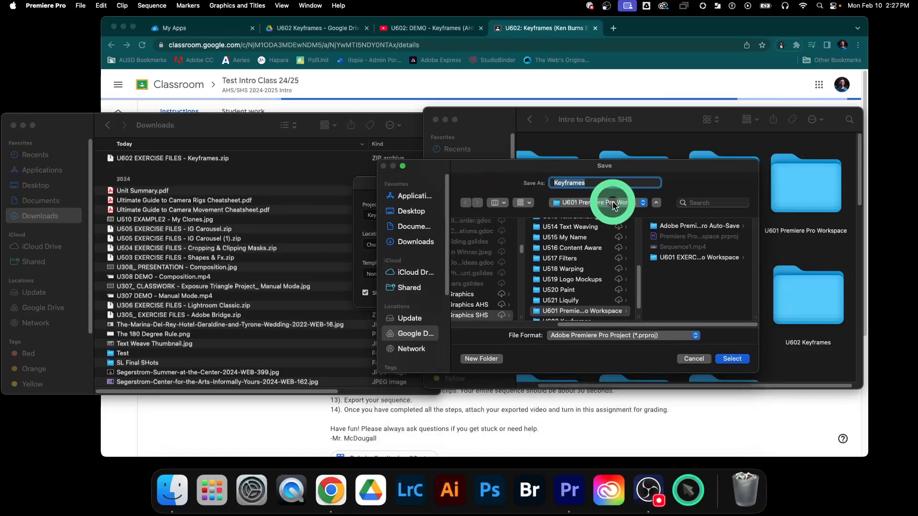
pyautogui.scroll(-1, 566, 268)
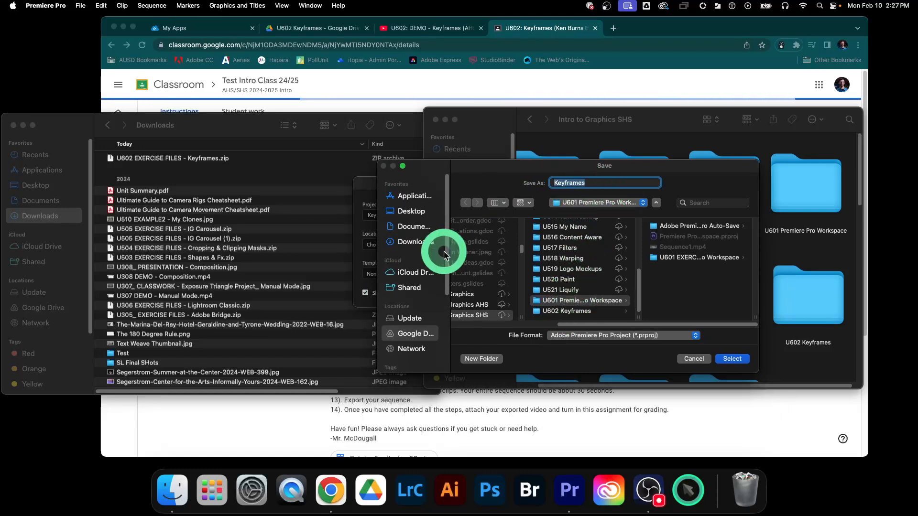
pyautogui.click(405, 335)
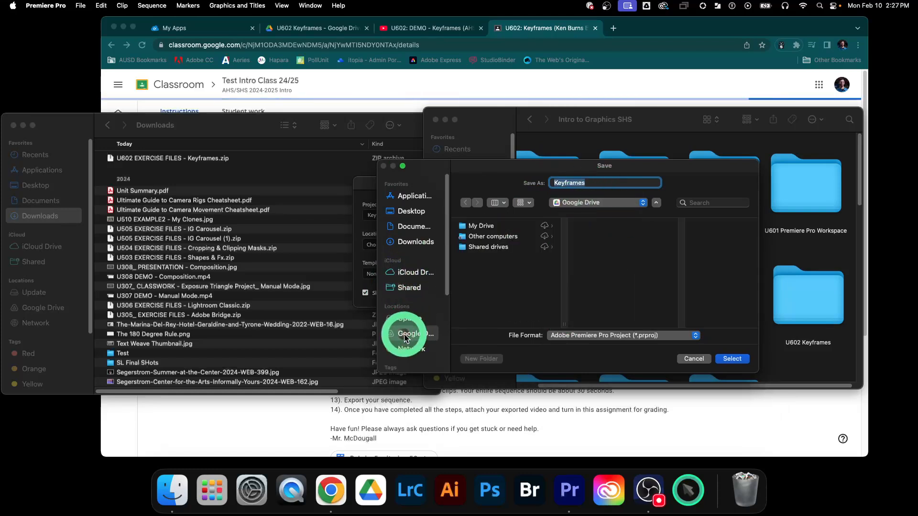
pyautogui.click(479, 226)
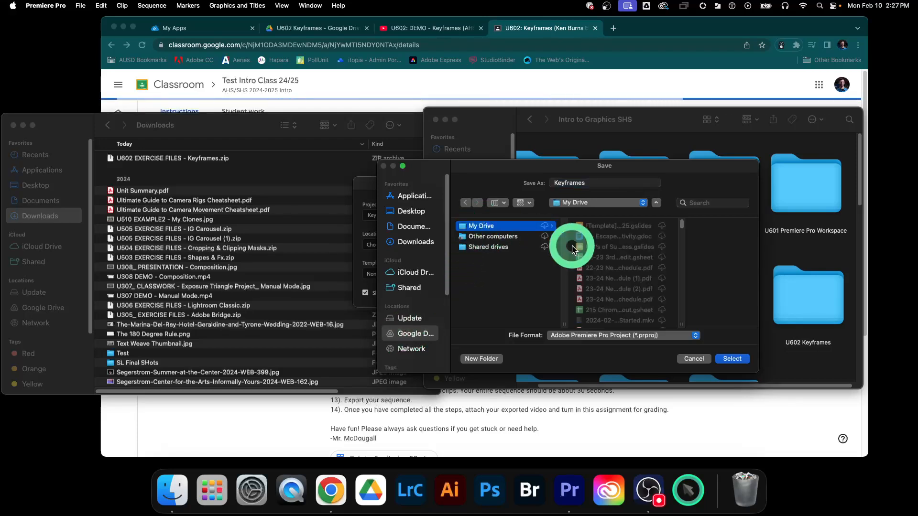
pyautogui.scroll(-10, 597, 270)
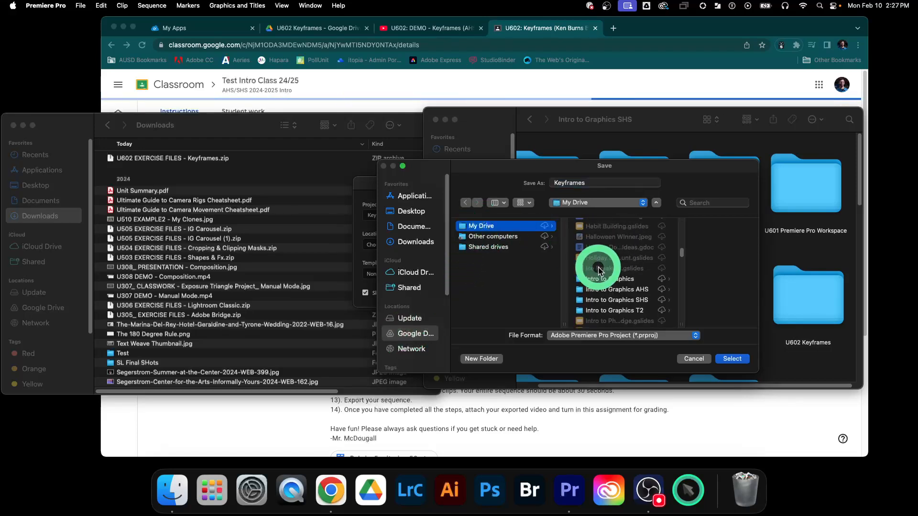
pyautogui.click(603, 268)
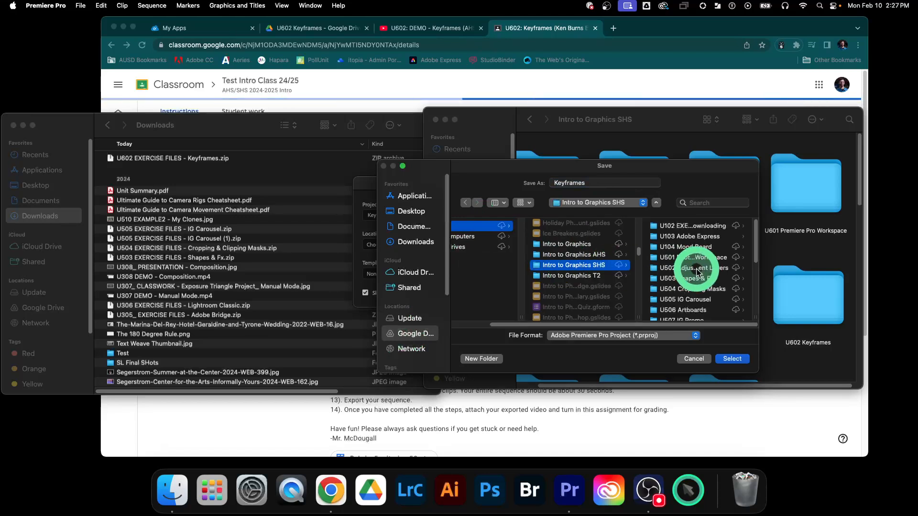
pyautogui.click(677, 309)
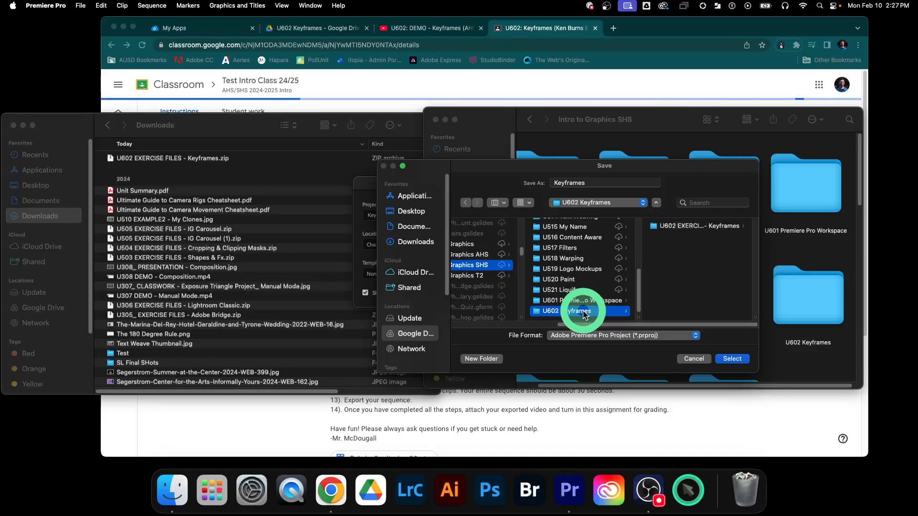
pyautogui.click(729, 359)
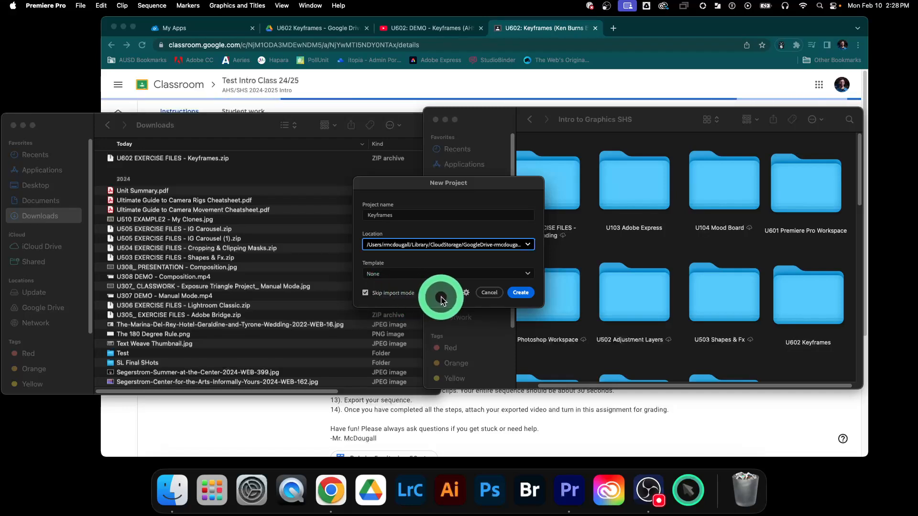
pyautogui.click(521, 293)
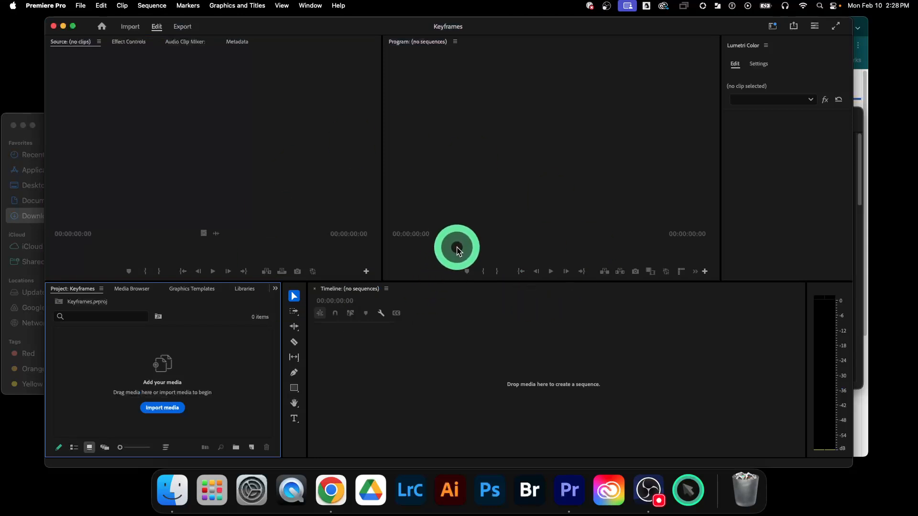
# Choose the Editing workspace and reset it to its saved layout.
pyautogui.click(311, 6)
pyautogui.moveTo(313, 20)
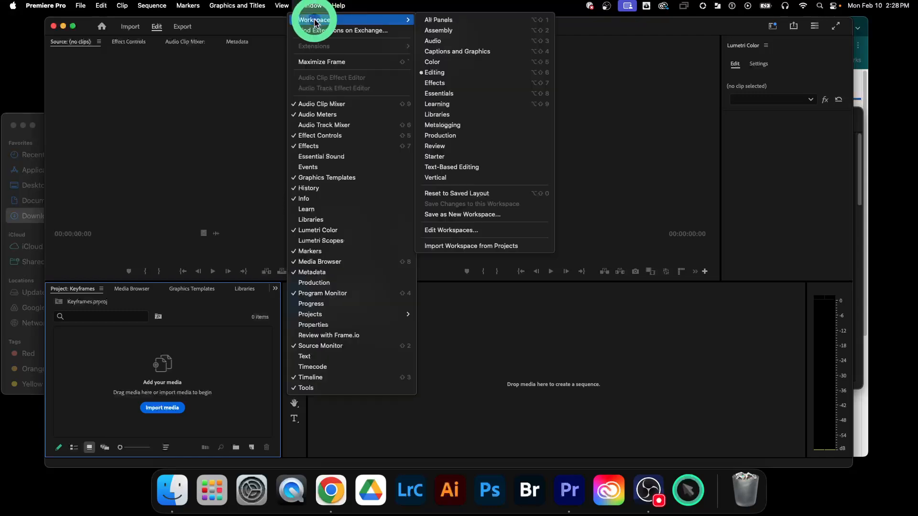
pyautogui.click(437, 68)
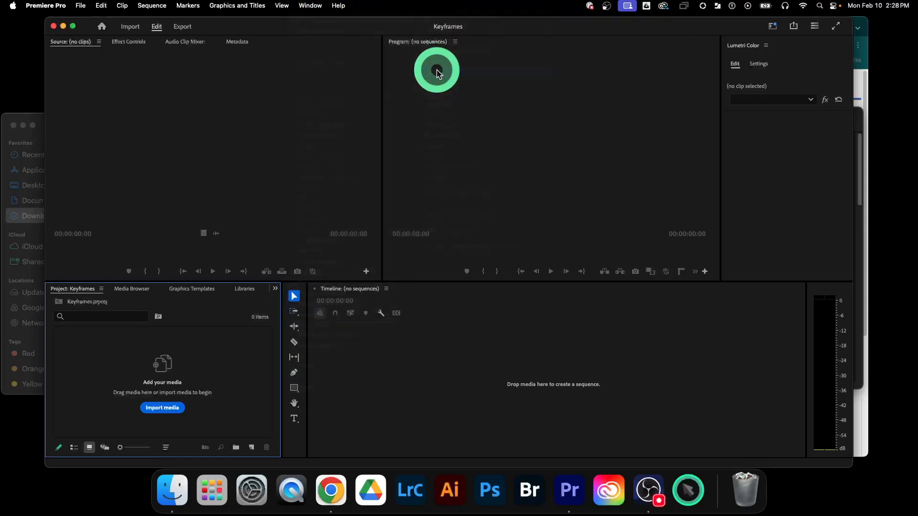
pyautogui.click(305, 6)
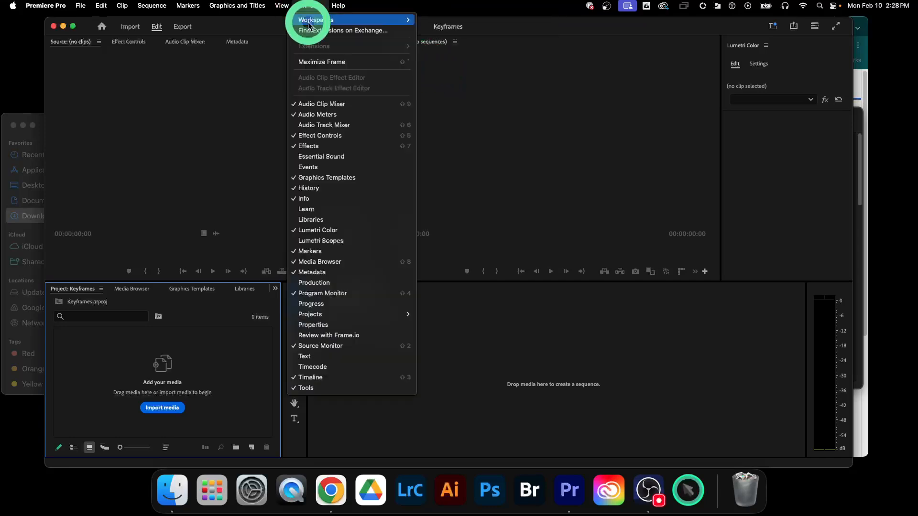
pyautogui.moveTo(375, 20)
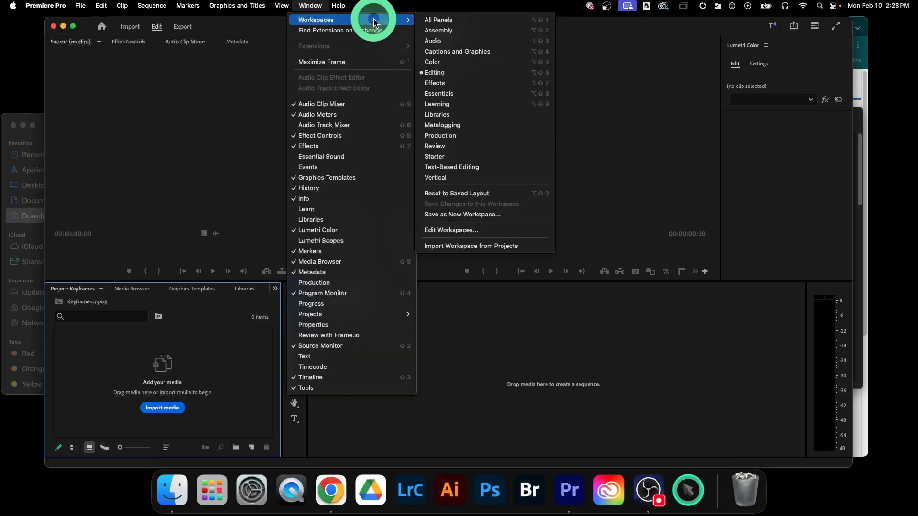
pyautogui.click(500, 195)
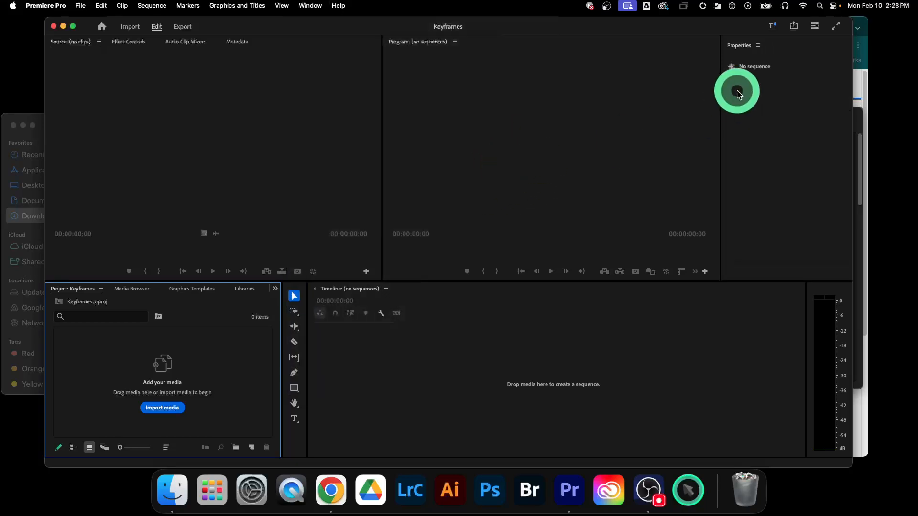
# Close the Properties panel, leaving the source, project, timeline and program areas in the workspace.
pyautogui.click(758, 46)
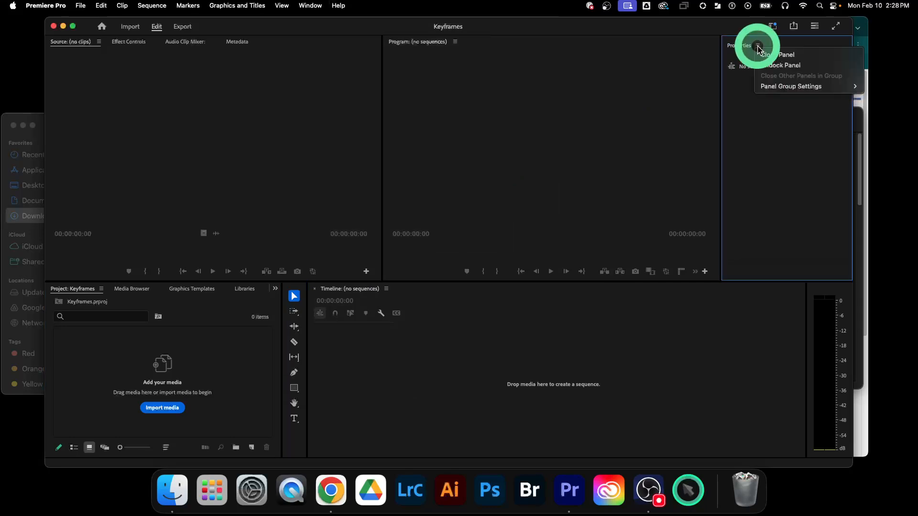
pyautogui.click(766, 56)
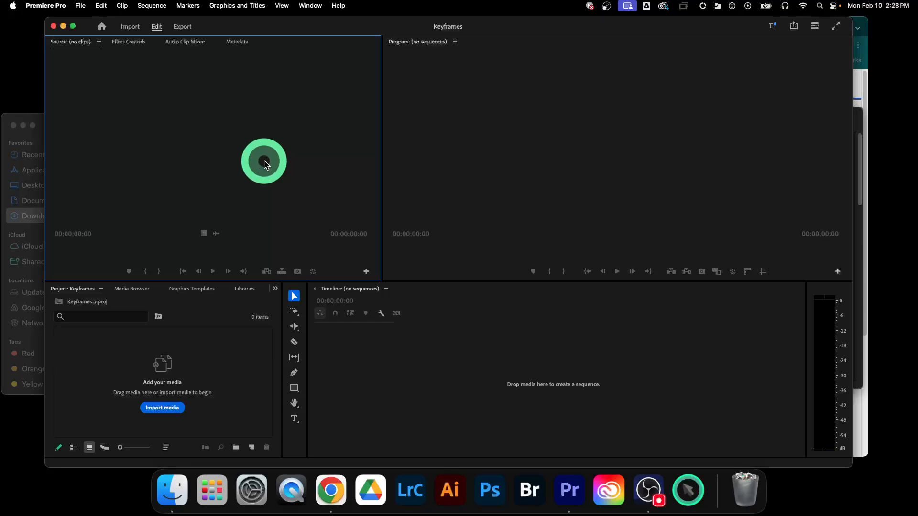
pyautogui.click(230, 347)
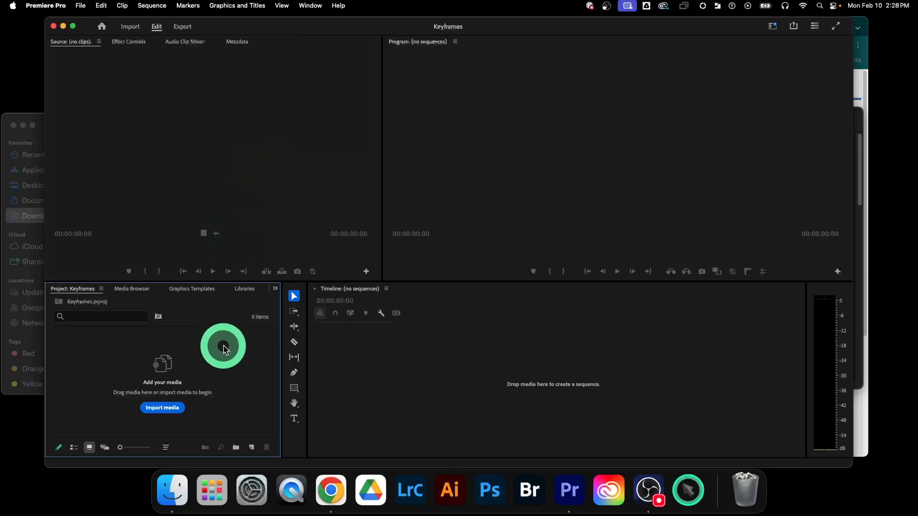
pyautogui.click(462, 357)
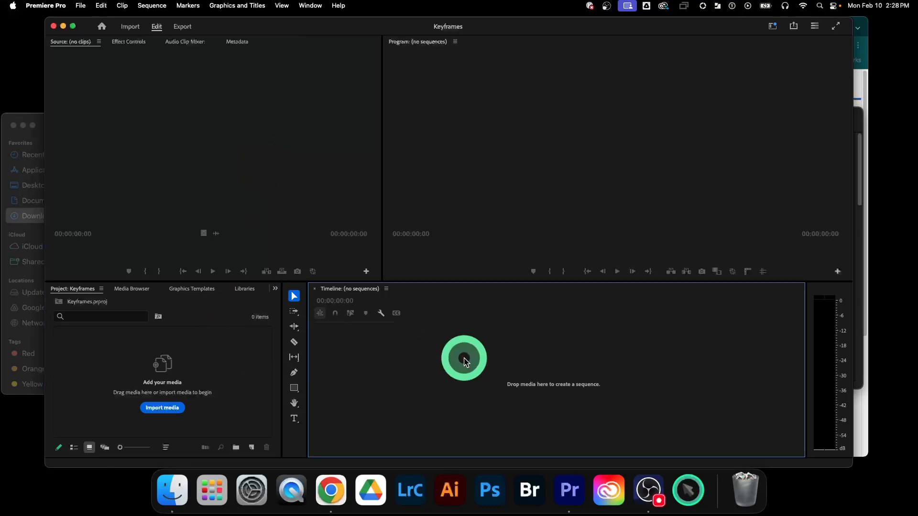
pyautogui.click(510, 168)
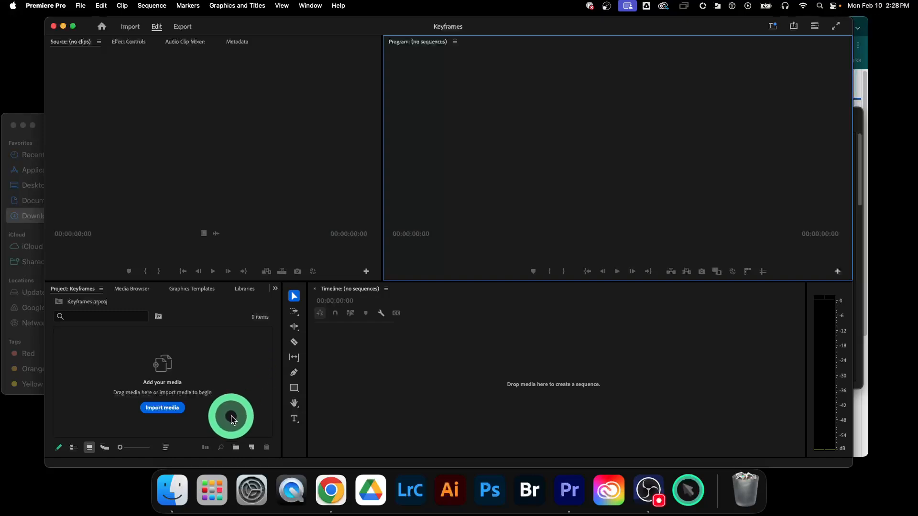
# Switch to Finder, close the Downloads window and reposition the Intro to Graphics SHS window over the Premiere Pro project.
pyautogui.click(178, 478)
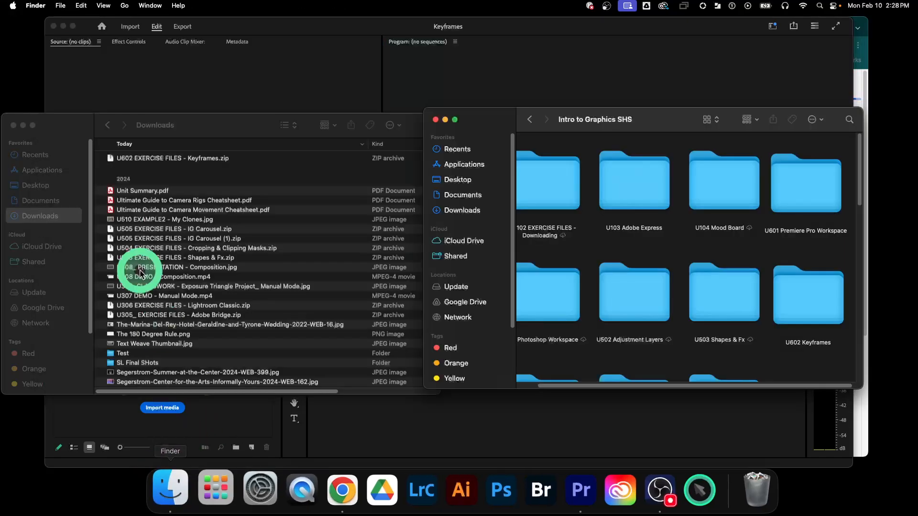
pyautogui.click(68, 120)
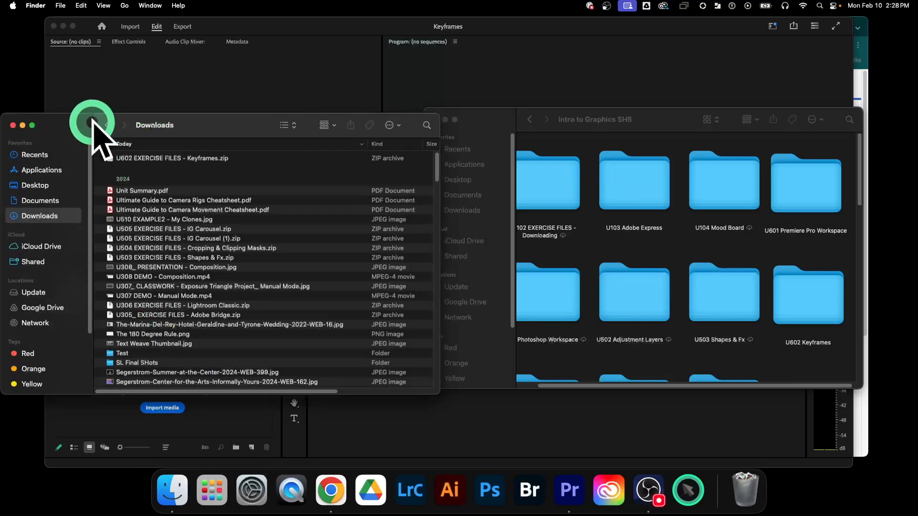
pyautogui.click(13, 128)
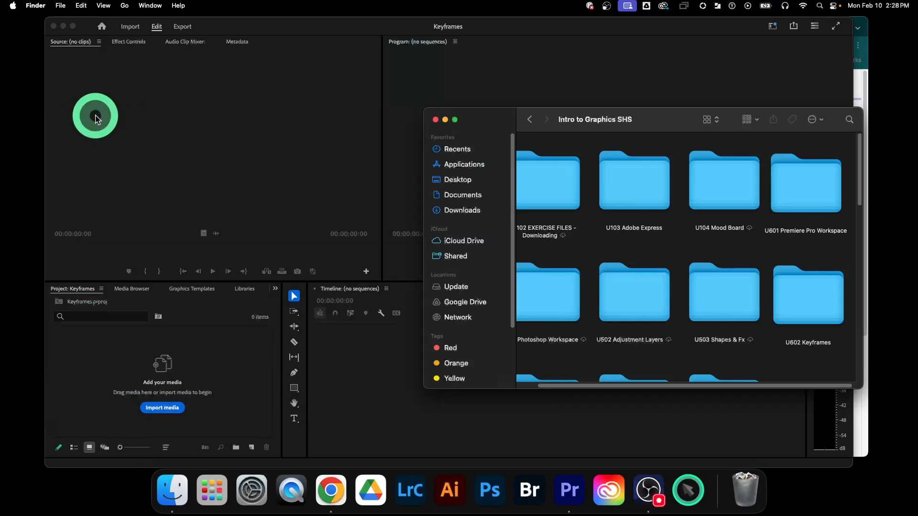
pyautogui.moveTo(650, 119); pyautogui.dragTo(616, 105)
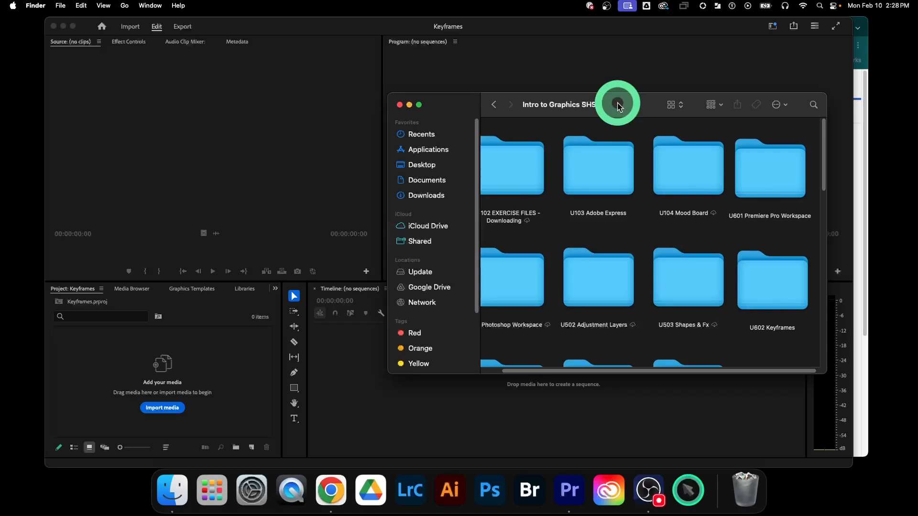
# Import the U602 EXERCISE FILES - Keyframes folder from the U602 Keyframes folder into the Premiere Pro project and open its bin.
pyautogui.doubleClick(767, 287)
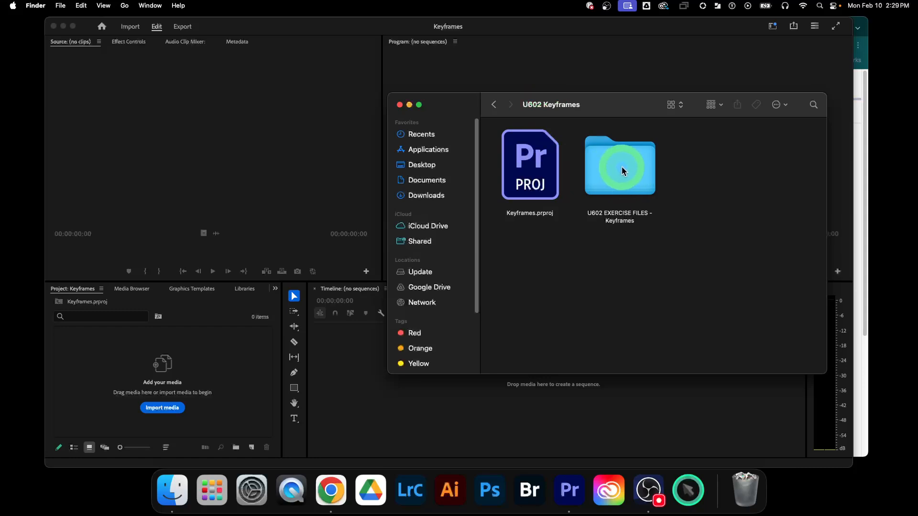
pyautogui.moveTo(622, 166); pyautogui.dragTo(218, 347)
pyautogui.click(205, 351)
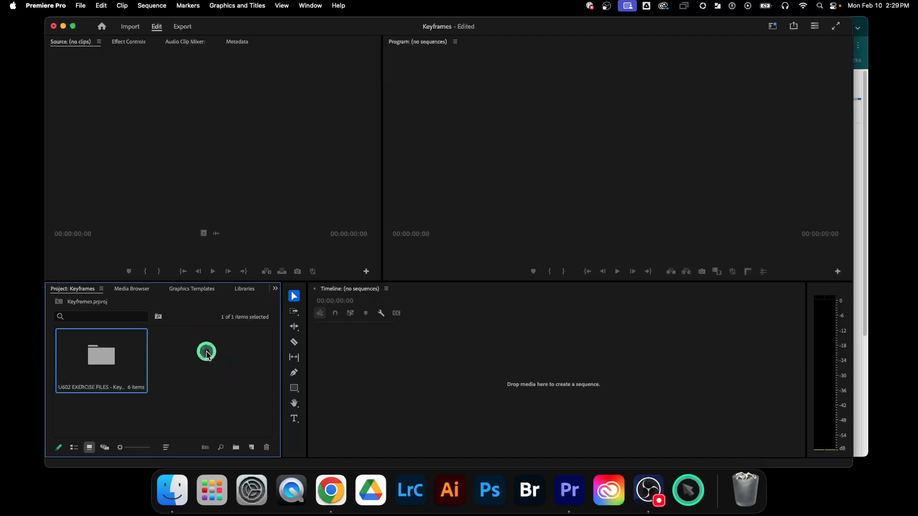
pyautogui.doubleClick(138, 358)
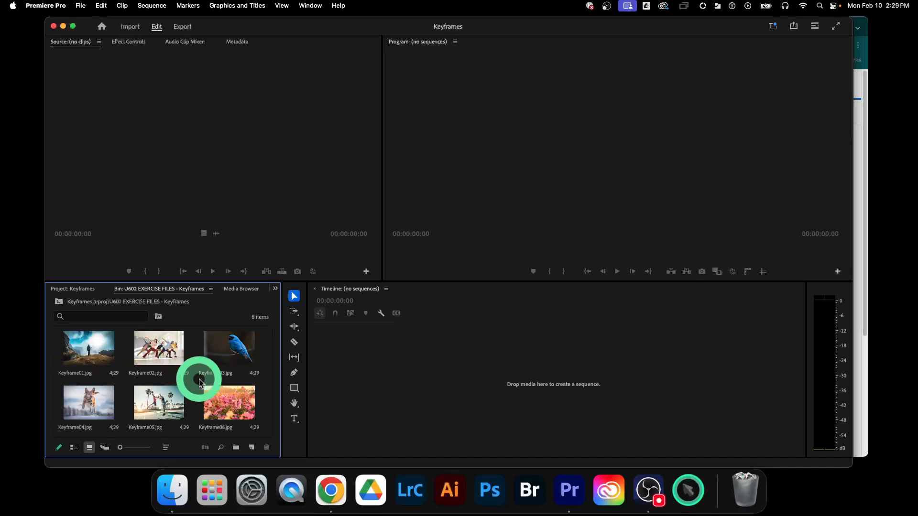
# Switch to Chrome, play the U602 EXAMPLE - Keyframes video attached to the Classroom assignment, and close its tab.
pyautogui.click(330, 490)
pyautogui.scroll(-4, 357, 437)
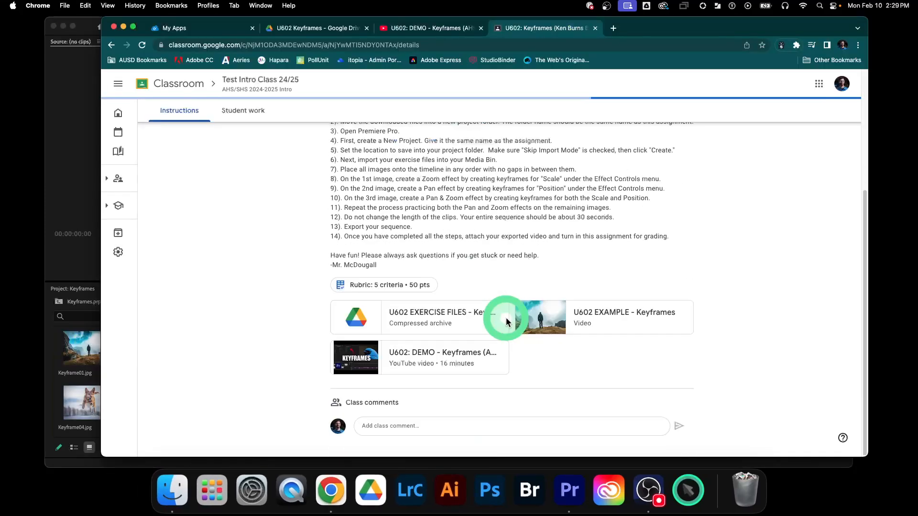
pyautogui.click(595, 315)
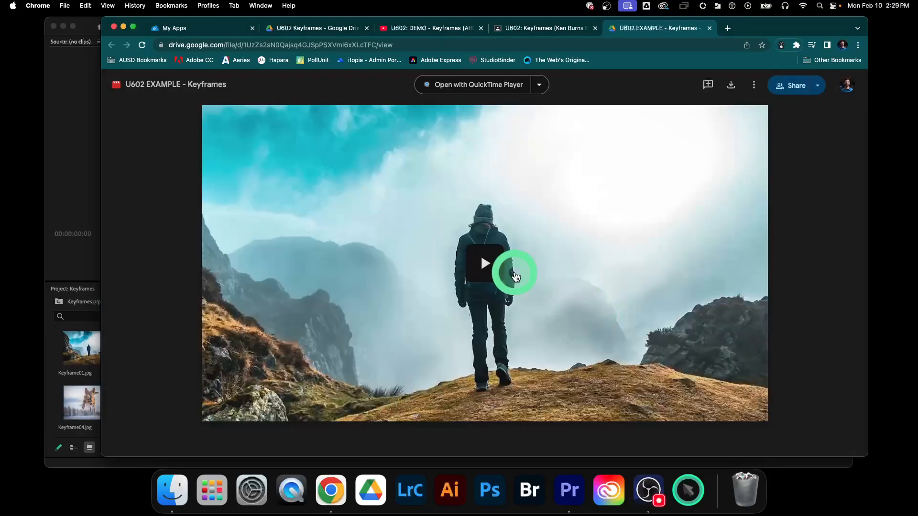
pyautogui.click(491, 266)
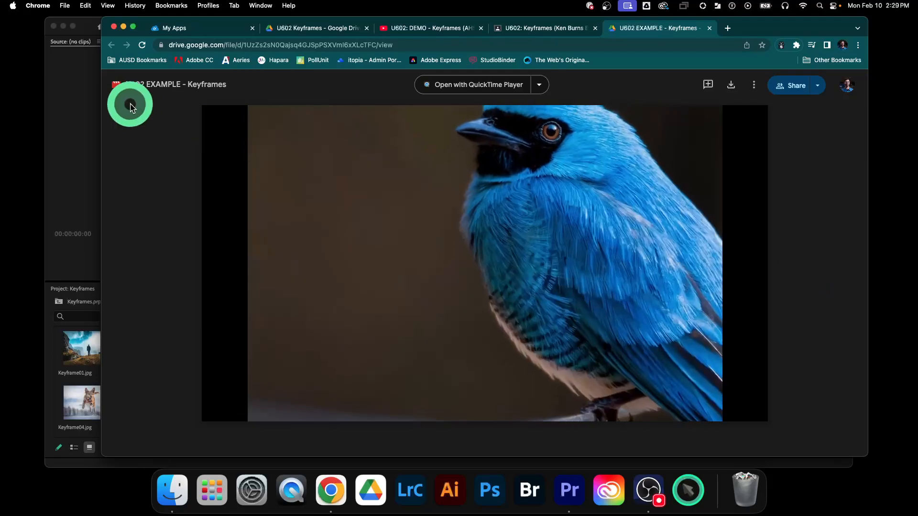
pyautogui.click(391, 230)
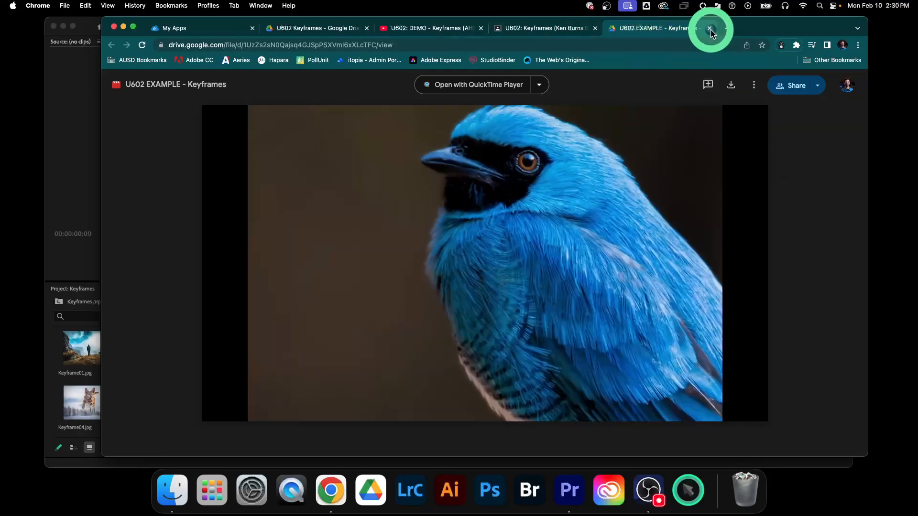
pyautogui.click(709, 29)
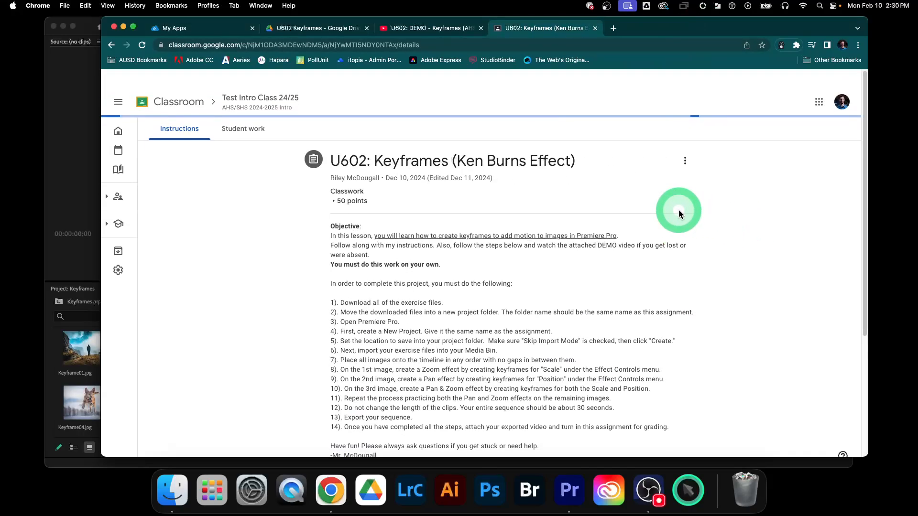
# Return to Premiere Pro and create a sequence by placing Keyframe01.jpg on the empty timeline.
pyautogui.click(81, 178)
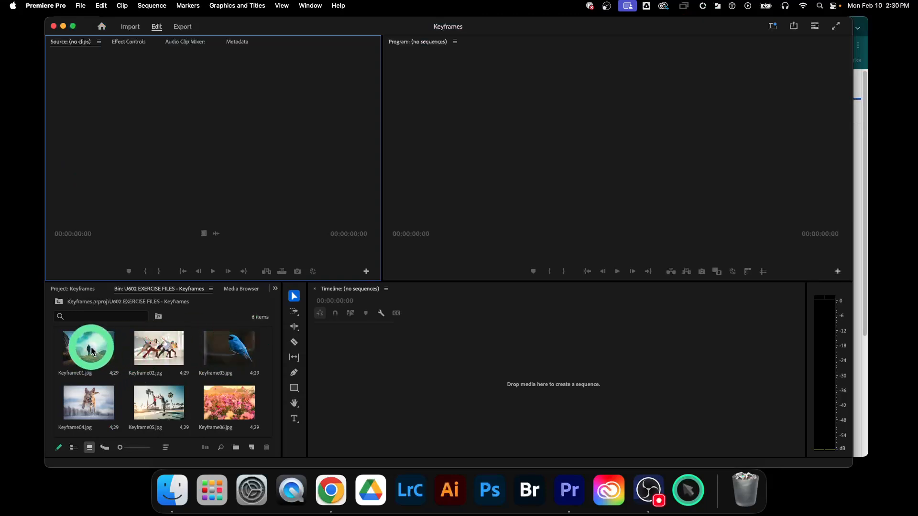
pyautogui.moveTo(73, 340); pyautogui.dragTo(374, 344)
pyautogui.moveTo(464, 361); pyautogui.dragTo(465, 364)
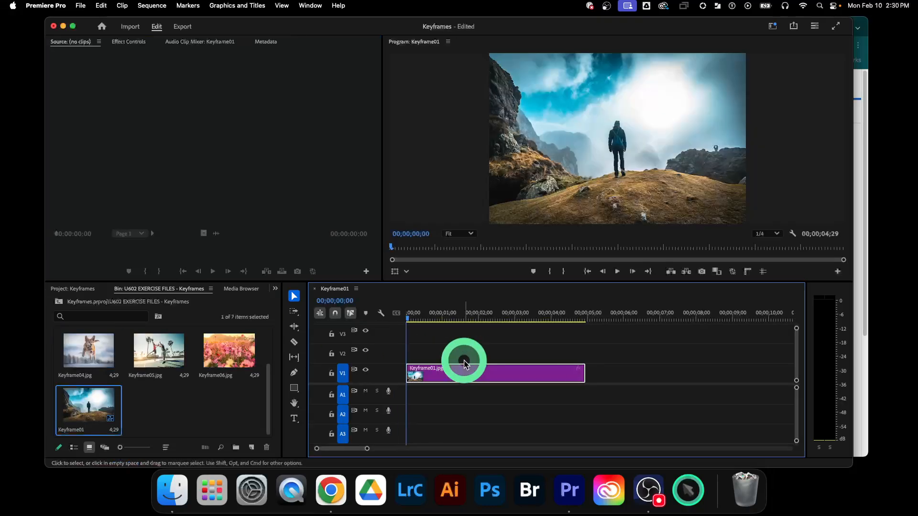
pyautogui.scroll(2, 184, 358)
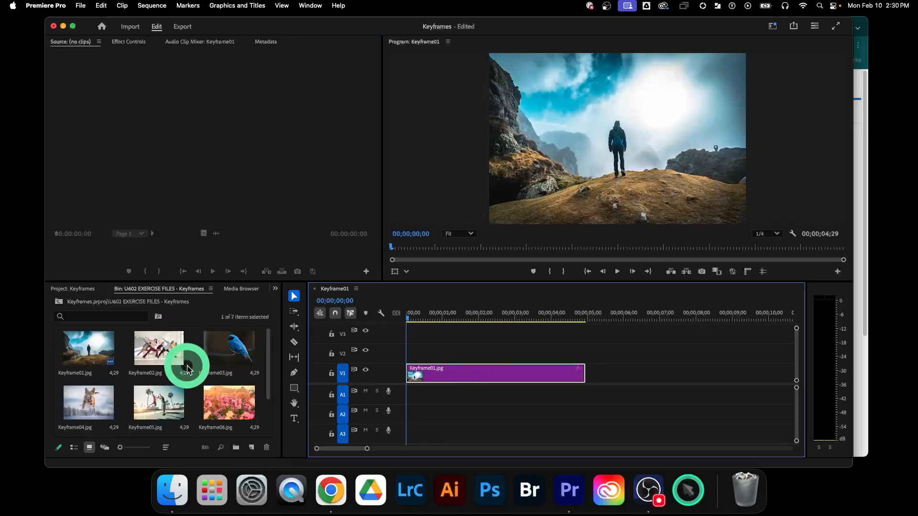
# Append Keyframe02.jpg through Keyframe06.jpg in order on track V1 with no gaps between the clips.
pyautogui.moveTo(175, 365); pyautogui.dragTo(580, 365)
pyautogui.hscroll(3, 580, 365)
pyautogui.moveTo(205, 349); pyautogui.dragTo(626, 369)
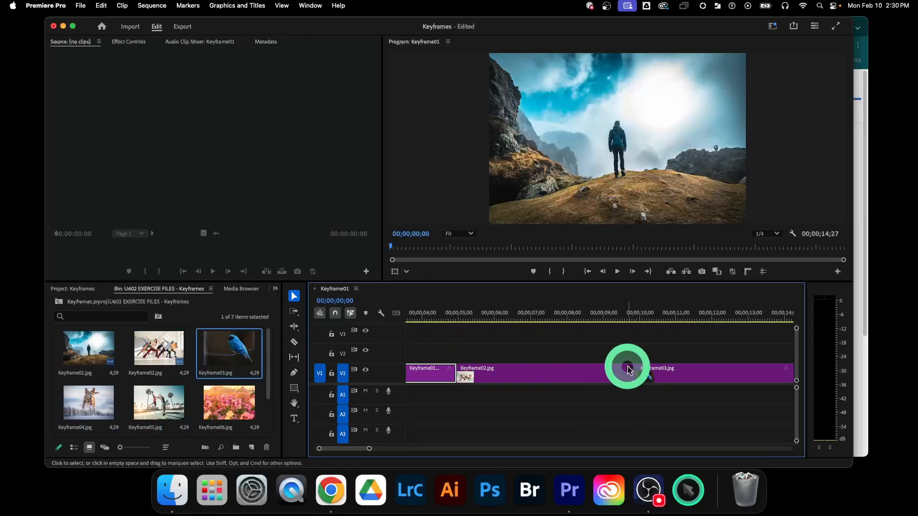
pyautogui.hscroll(5, 628, 366)
pyautogui.moveTo(96, 411); pyautogui.dragTo(531, 372)
pyautogui.moveTo(177, 404); pyautogui.dragTo(655, 371)
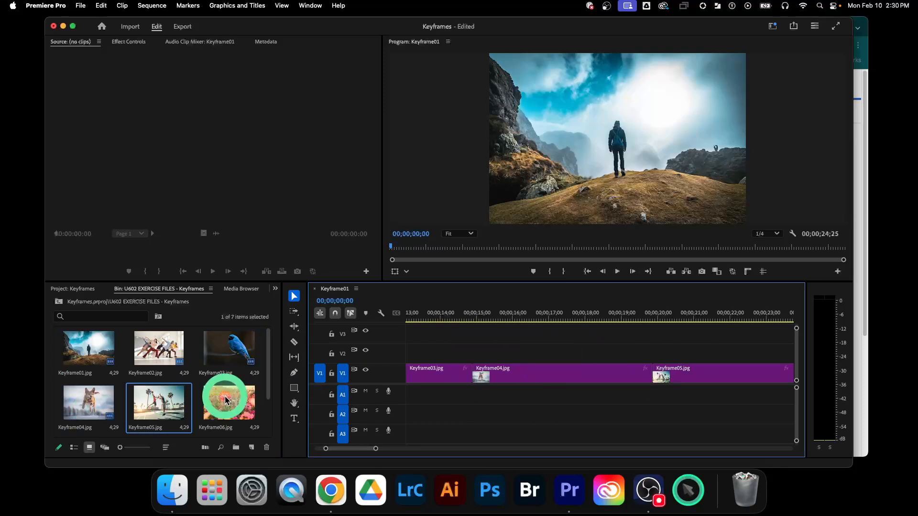
pyautogui.hscroll(5, 594, 348)
pyautogui.moveTo(242, 414); pyautogui.dragTo(633, 370)
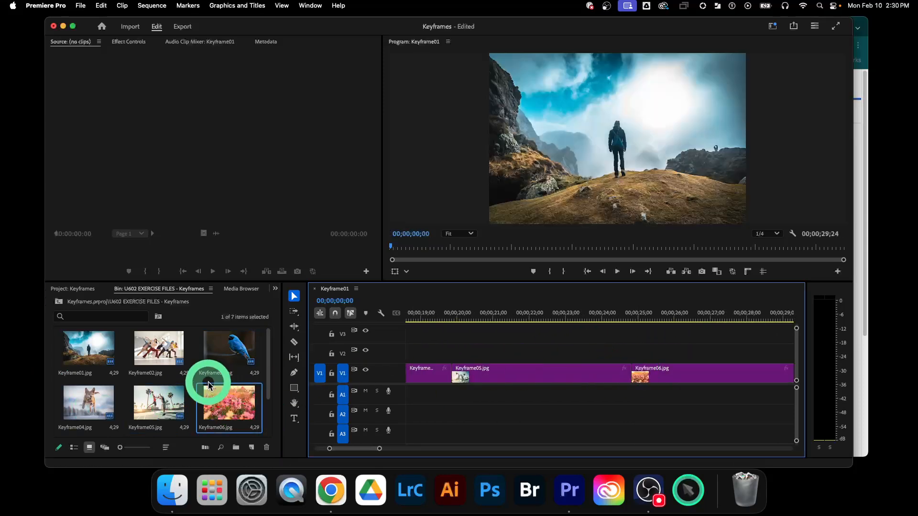
# Rename the new sequence in the exercise files bin as Sequence1.
pyautogui.scroll(-2, 158, 368)
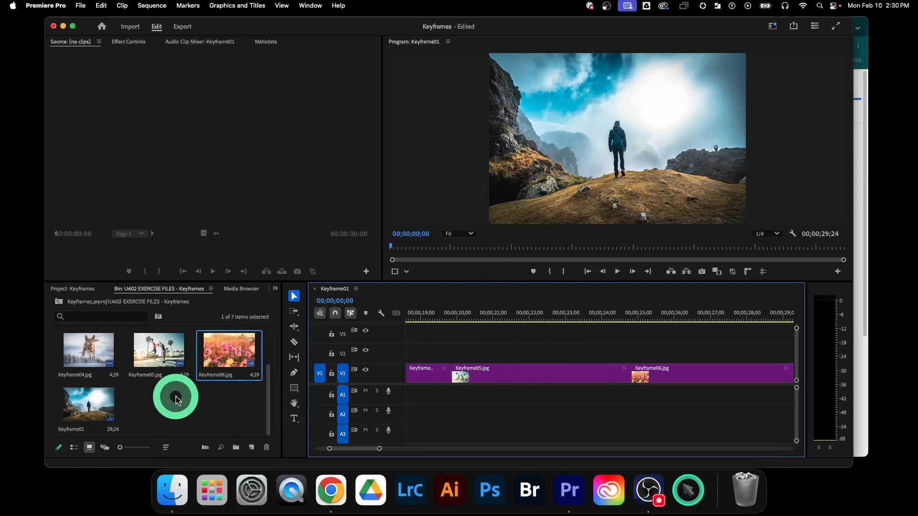
pyautogui.scroll(3, 176, 399)
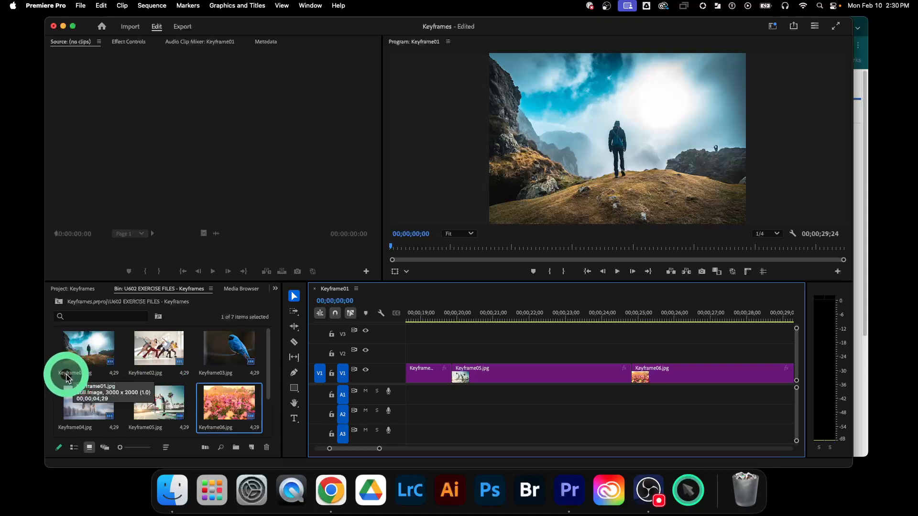
pyautogui.scroll(-2, 84, 382)
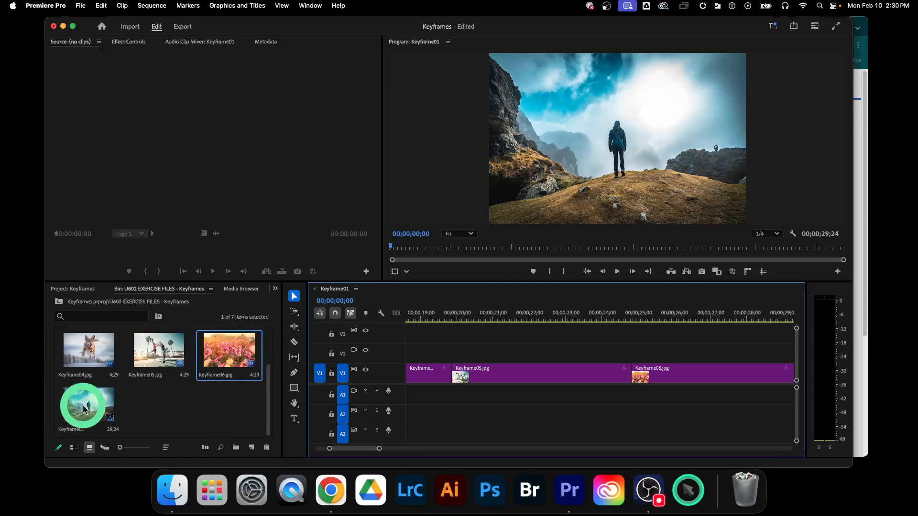
pyautogui.click(75, 434)
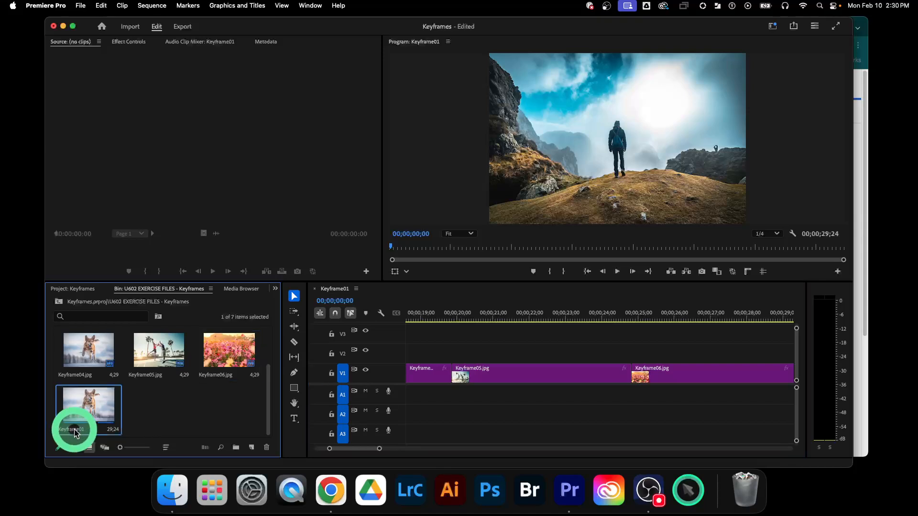
pyautogui.click(73, 430)
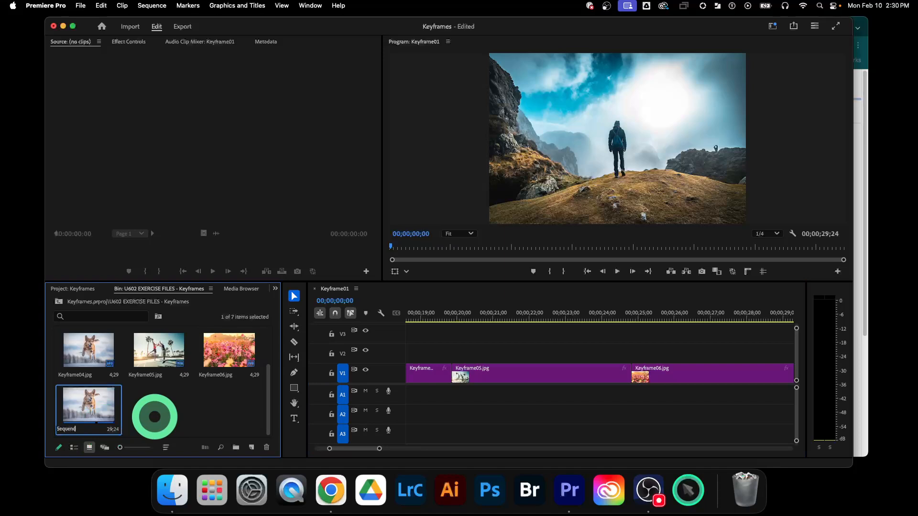
pyautogui.press('Tab')
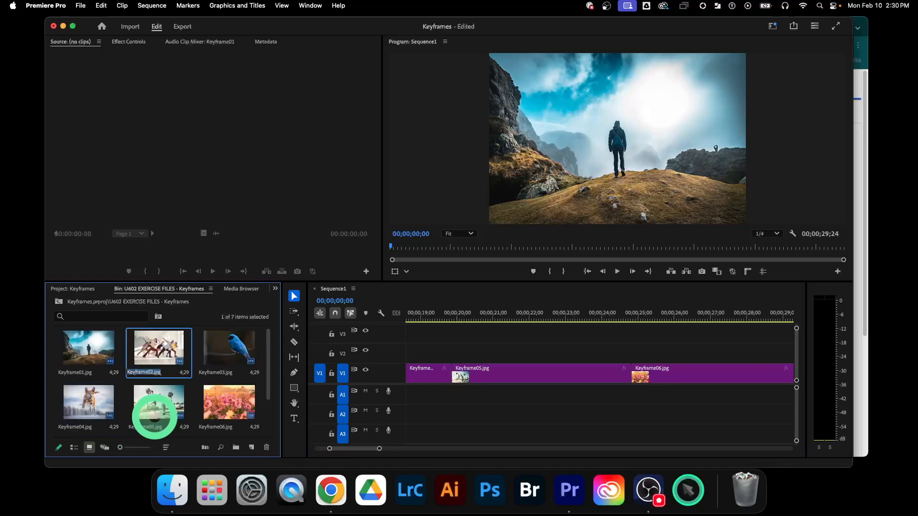
pyautogui.click(192, 405)
pyautogui.scroll(-2, 190, 405)
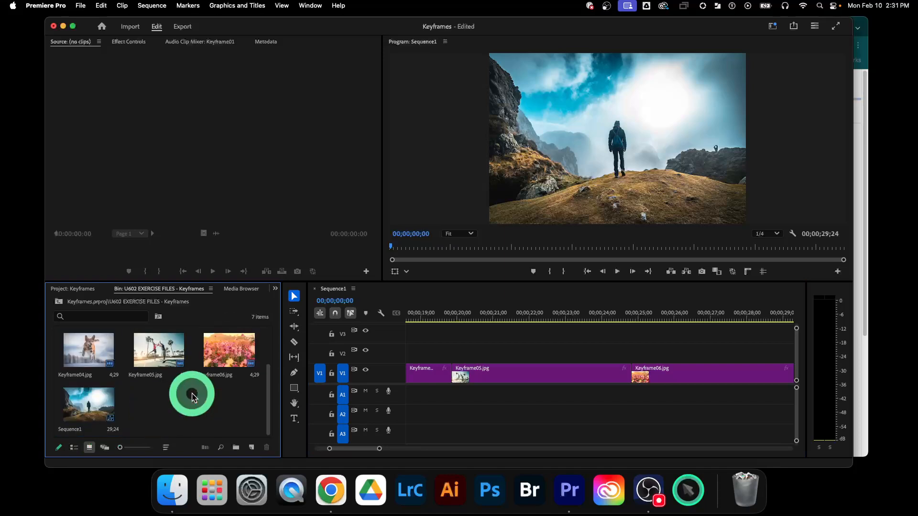
pyautogui.moveTo(104, 410); pyautogui.dragTo(400, 293)
pyautogui.click(359, 292)
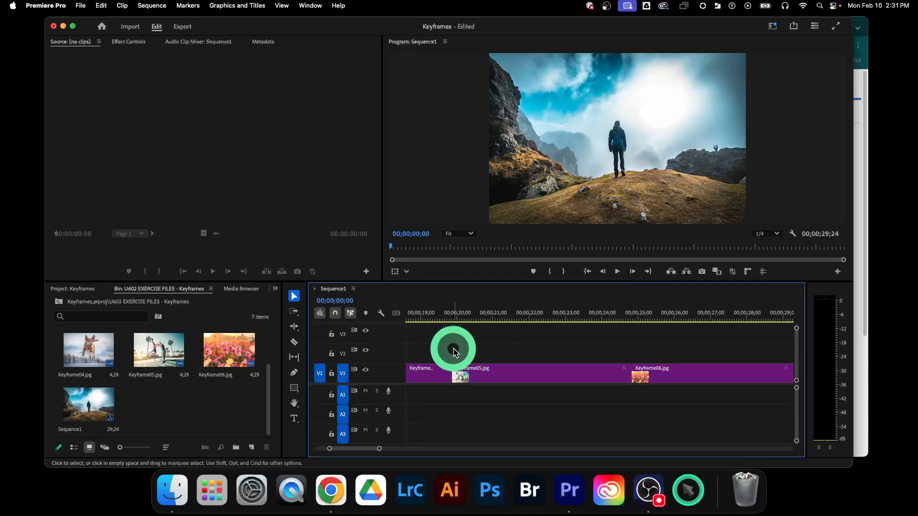
# Check the end of the Keyframe01.jpg clip, and play the sequence from its start into the Keyframe03.jpg clip.
pyautogui.hscroll(-5, 457, 404)
pyautogui.hscroll(-4, 460, 400)
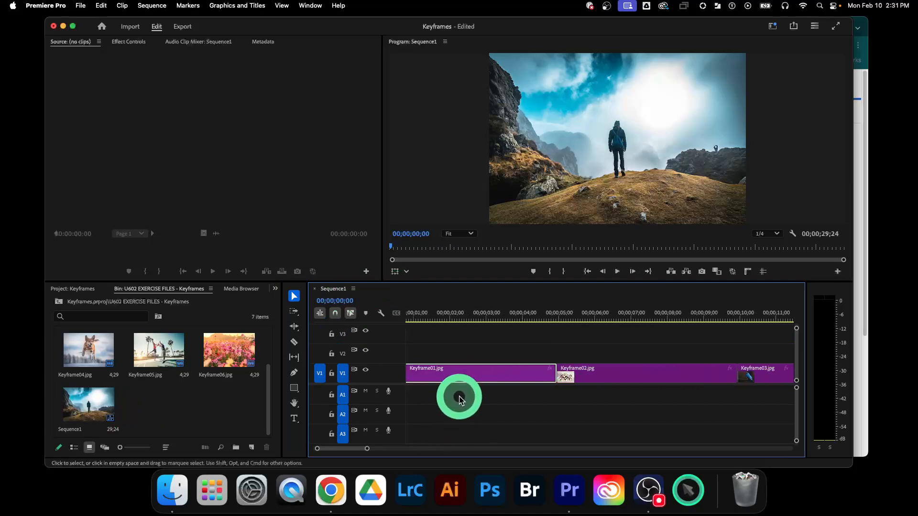
pyautogui.click(578, 320)
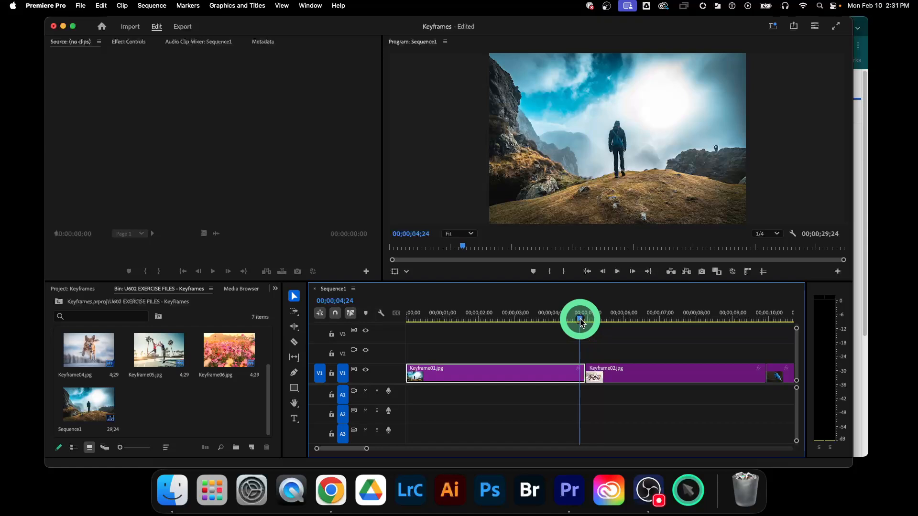
pyautogui.moveTo(581, 323); pyautogui.dragTo(584, 319)
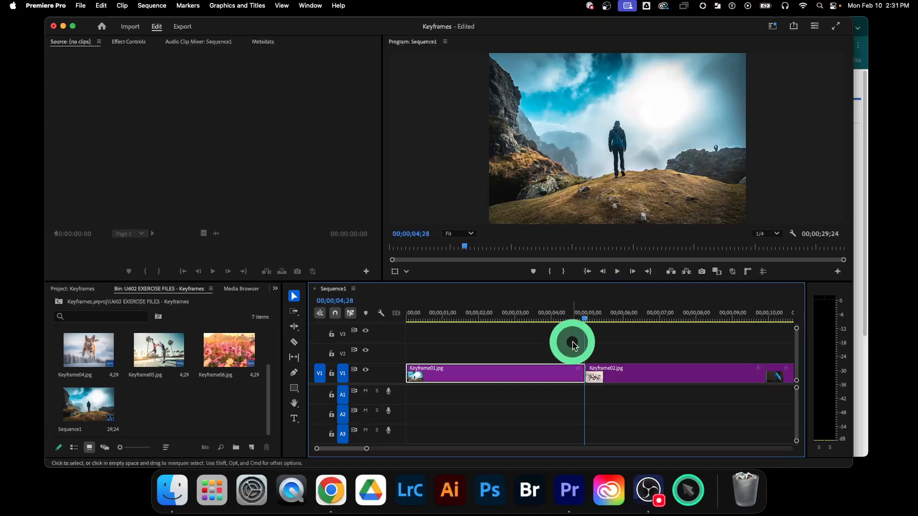
pyautogui.moveTo(417, 321); pyautogui.dragTo(404, 318)
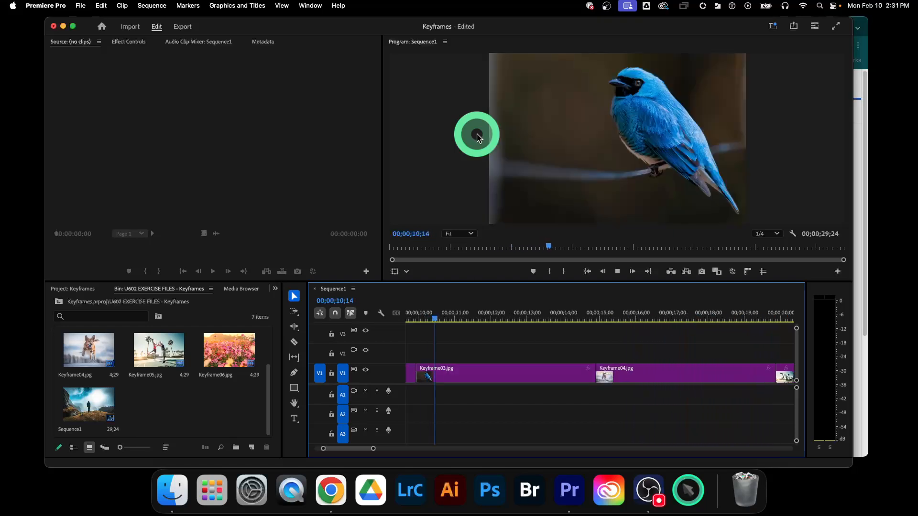
pyautogui.press('space')
pyautogui.hscroll(-10, 517, 329)
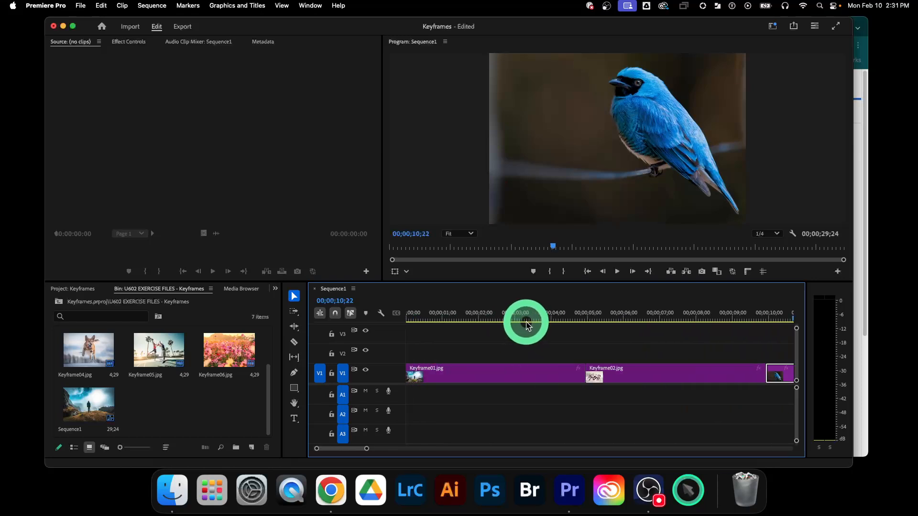
# Scrub through the Keyframe01.jpg clip and park the playhead near its start at 00;00;00;04.
pyautogui.click(414, 319)
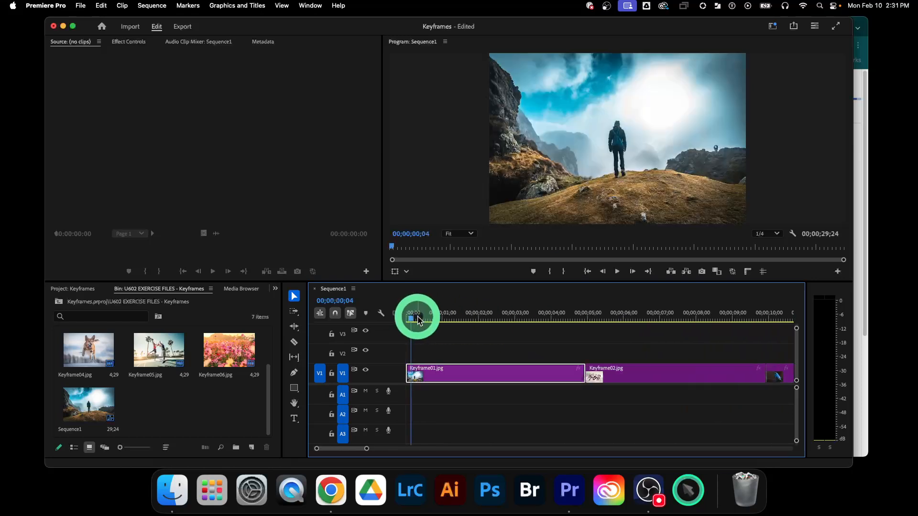
pyautogui.moveTo(418, 321); pyautogui.dragTo(449, 320)
pyautogui.moveTo(525, 319); pyautogui.dragTo(400, 314)
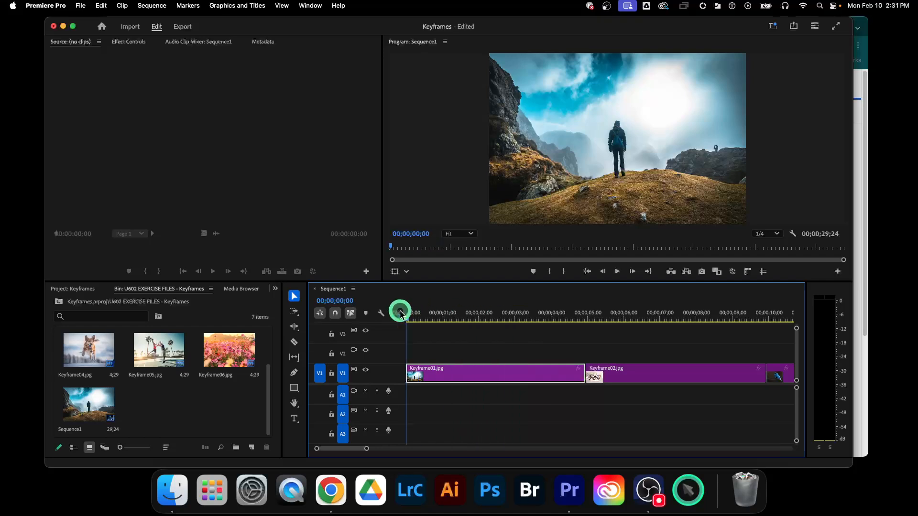
pyautogui.click(557, 319)
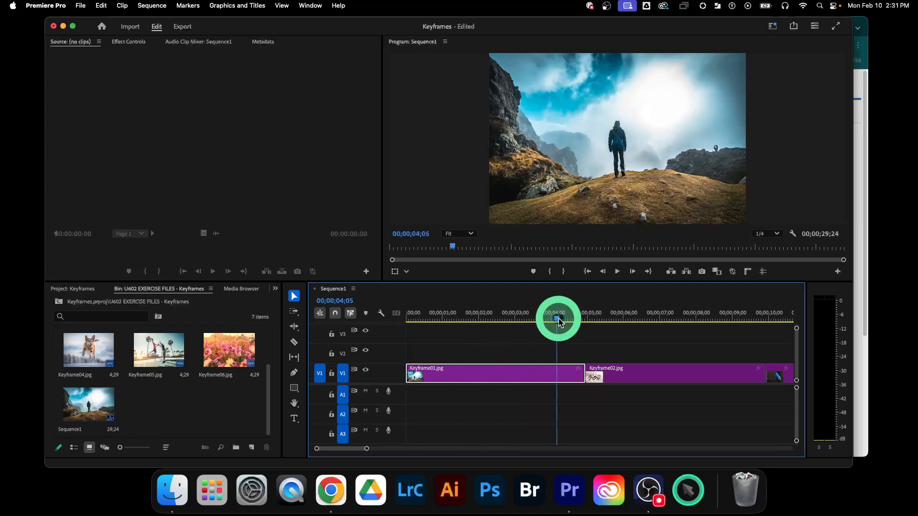
pyautogui.click(411, 319)
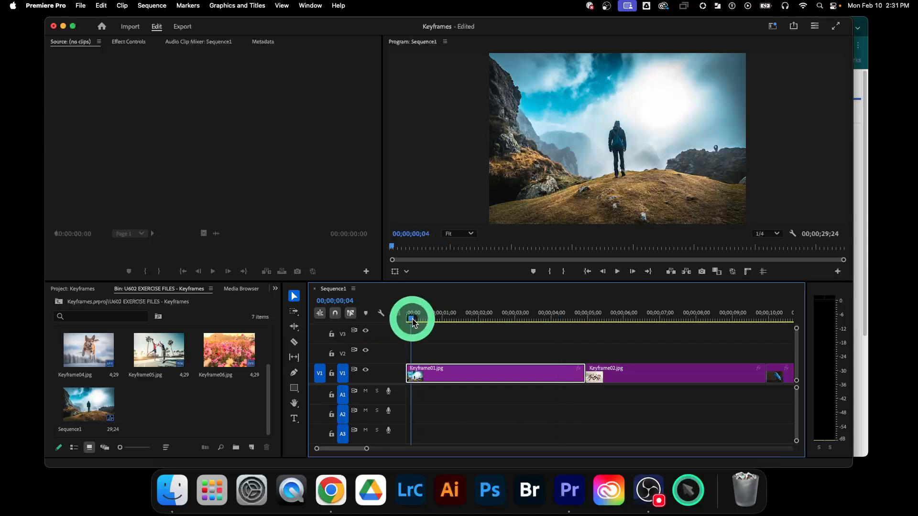
# Show the Effect Controls for the Keyframe01.jpg clip on V1 and collapse its Motion properties.
pyautogui.click(443, 354)
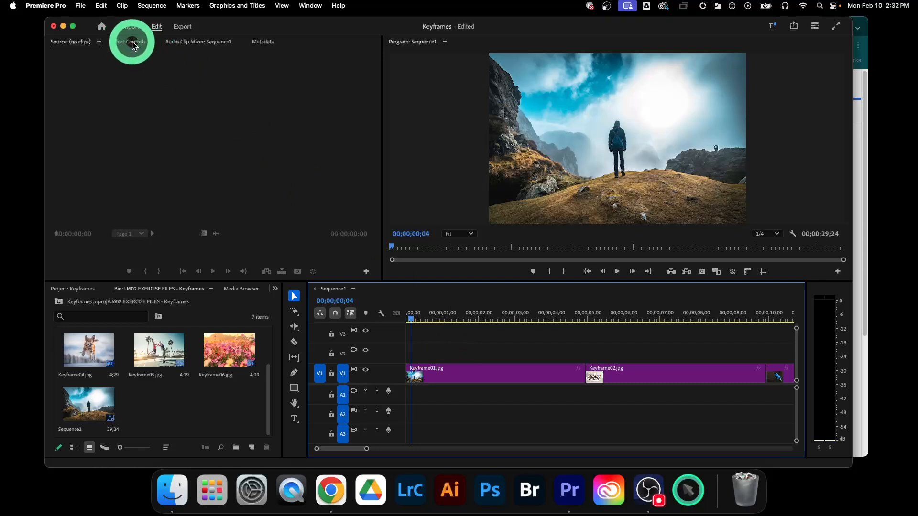
pyautogui.click(132, 42)
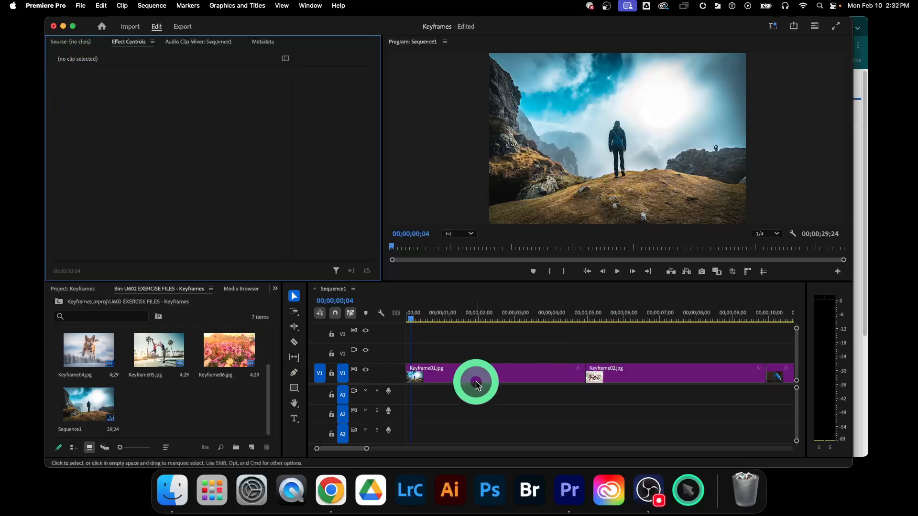
pyautogui.click(437, 376)
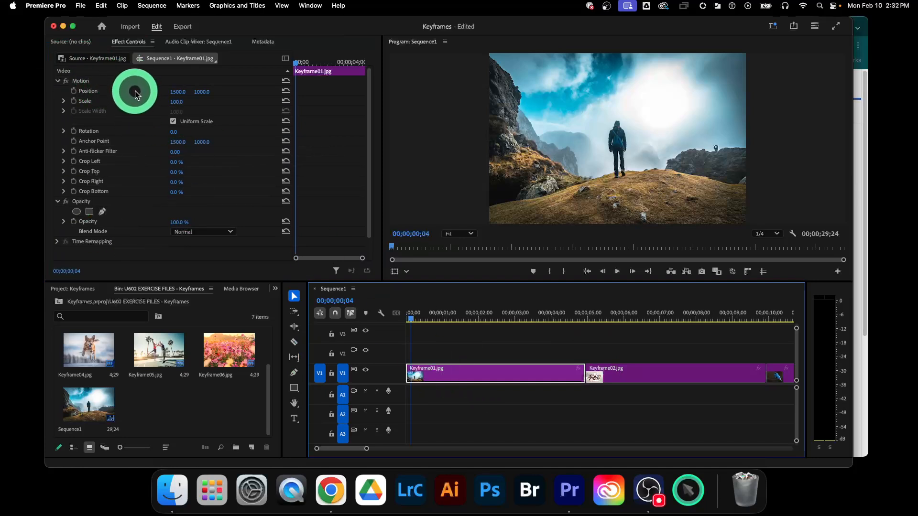
pyautogui.click(57, 81)
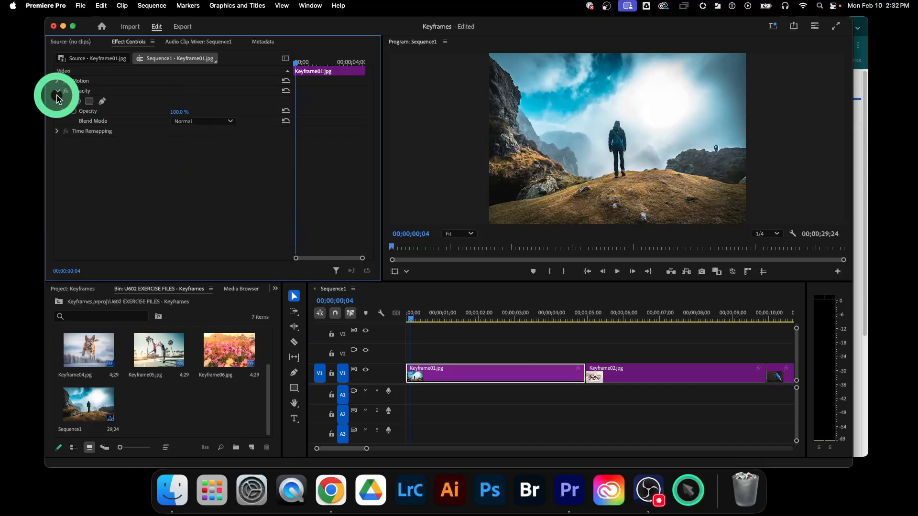
# Collapse the Opacity properties of the Keyframe01.jpg clip.
pyautogui.click(57, 91)
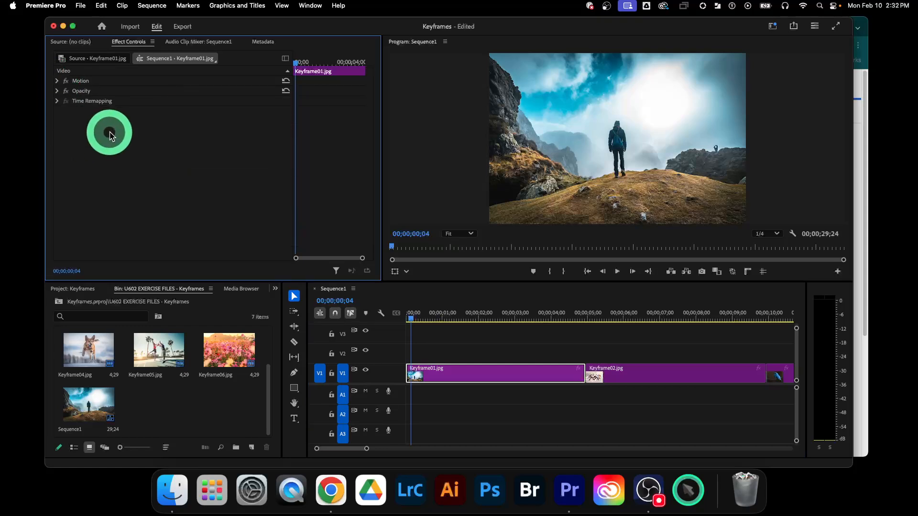
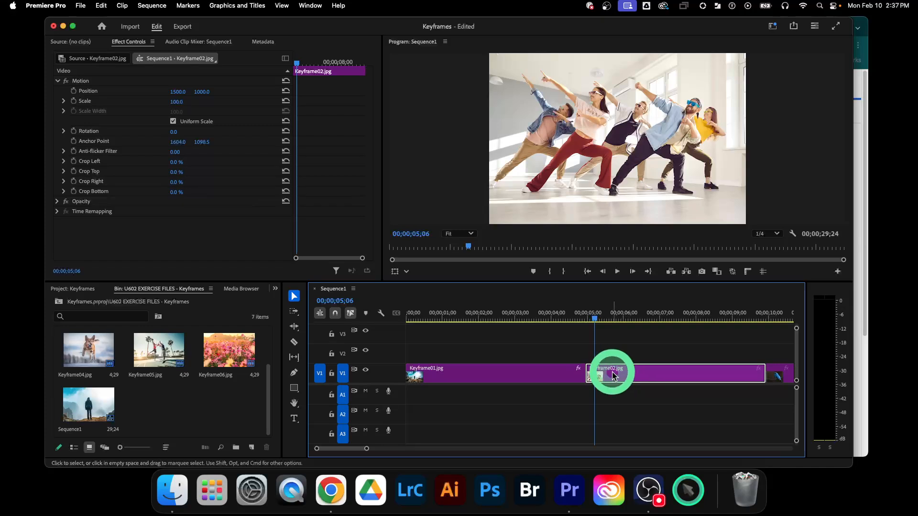
# Compare the Motion settings of the Keyframe01.jpg and Keyframe02.jpg clips, and park the playhead in Keyframe02.jpg at 00;00;05;18.
pyautogui.click(524, 377)
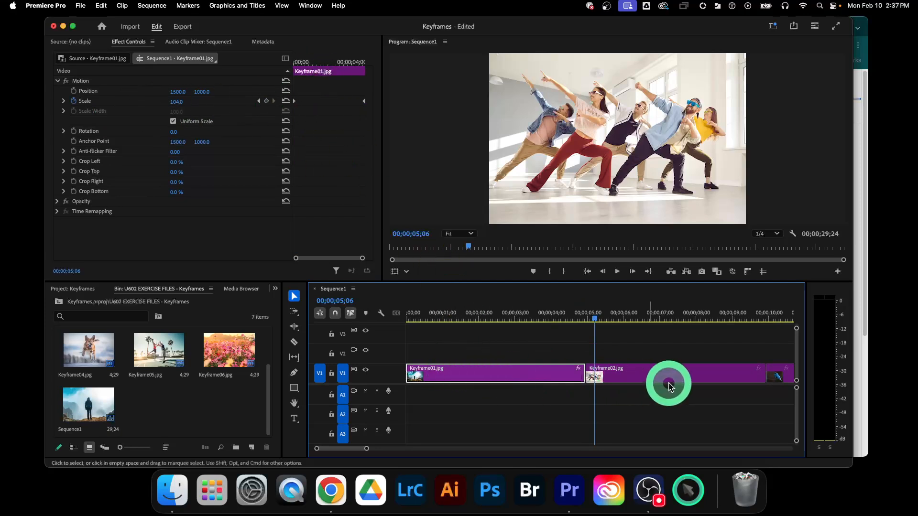
pyautogui.click(624, 371)
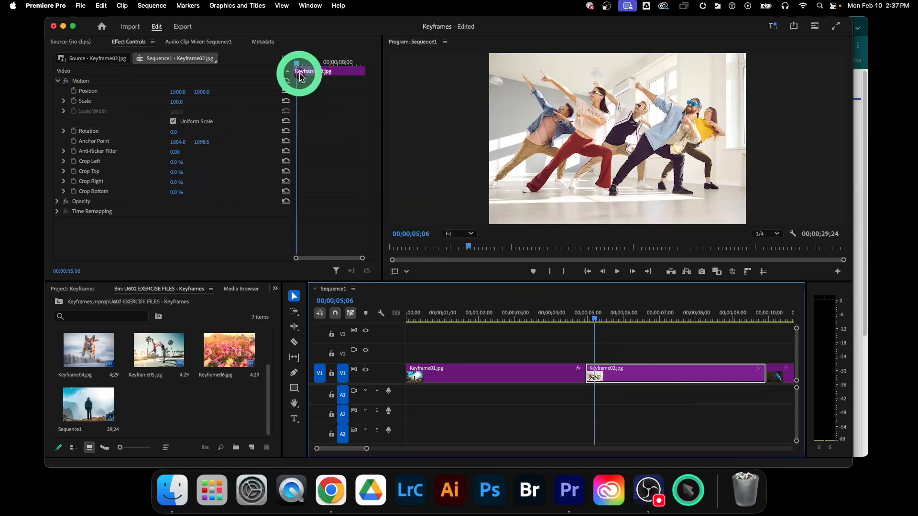
pyautogui.moveTo(298, 67); pyautogui.dragTo(301, 67)
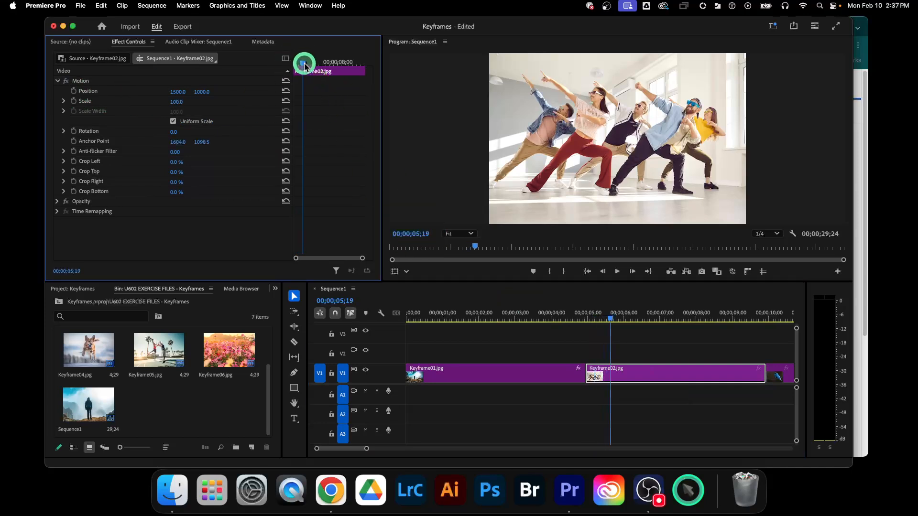
pyautogui.click(305, 65)
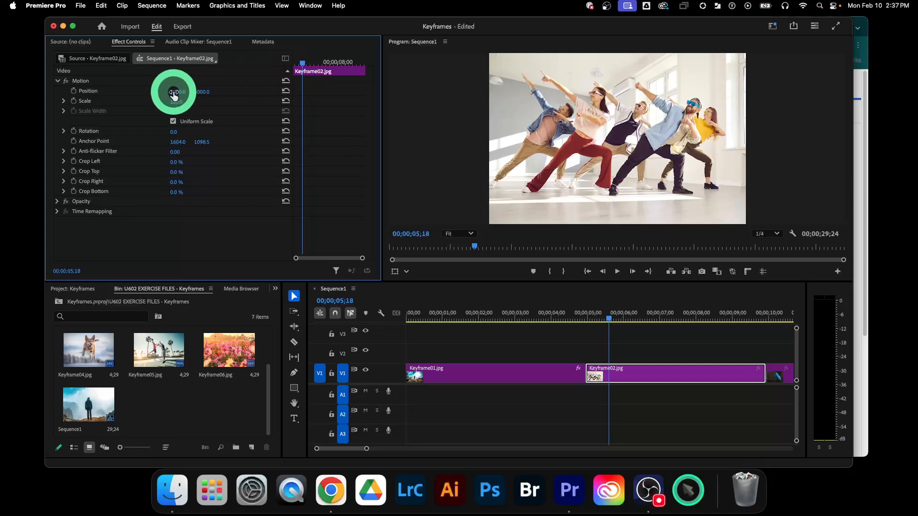
# Try out the Position values of Keyframe02.jpg, and set its Position to 2000.0, 1000.0 and its Scale to 131.0.
pyautogui.moveTo(177, 94)
pyautogui.mouseDown()
pyautogui.moveTo(165, 92)
pyautogui.moveTo(177, 92)
pyautogui.mouseUp()
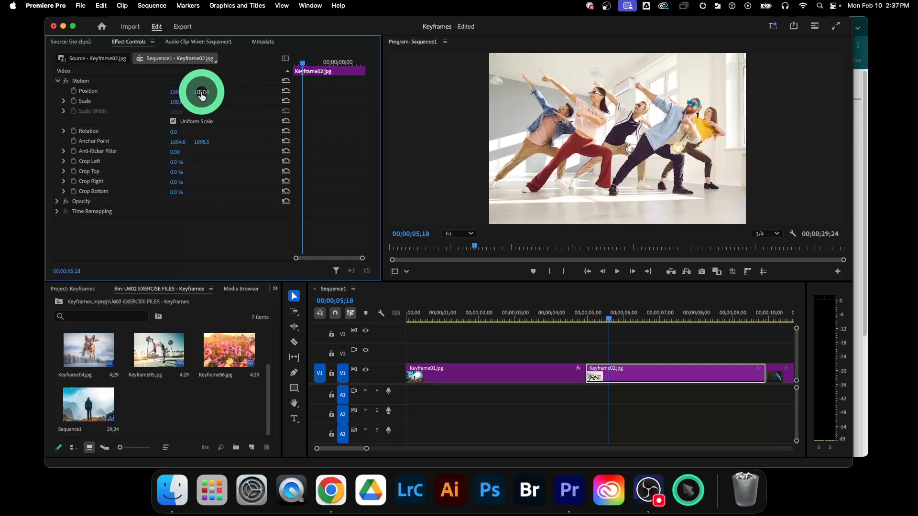
pyautogui.moveTo(202, 95); pyautogui.dragTo(205, 92)
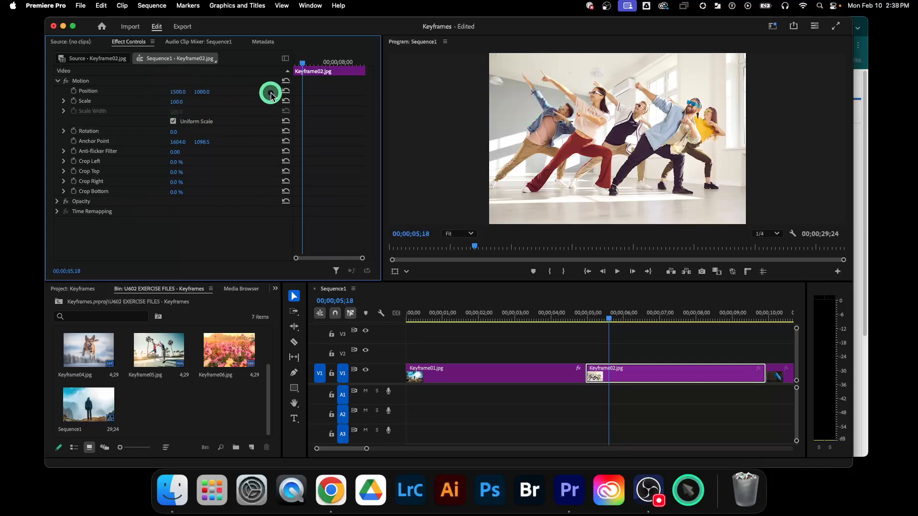
pyautogui.moveTo(172, 90)
pyautogui.mouseDown()
pyautogui.moveTo(143, 92)
pyautogui.moveTo(181, 96)
pyautogui.mouseUp()
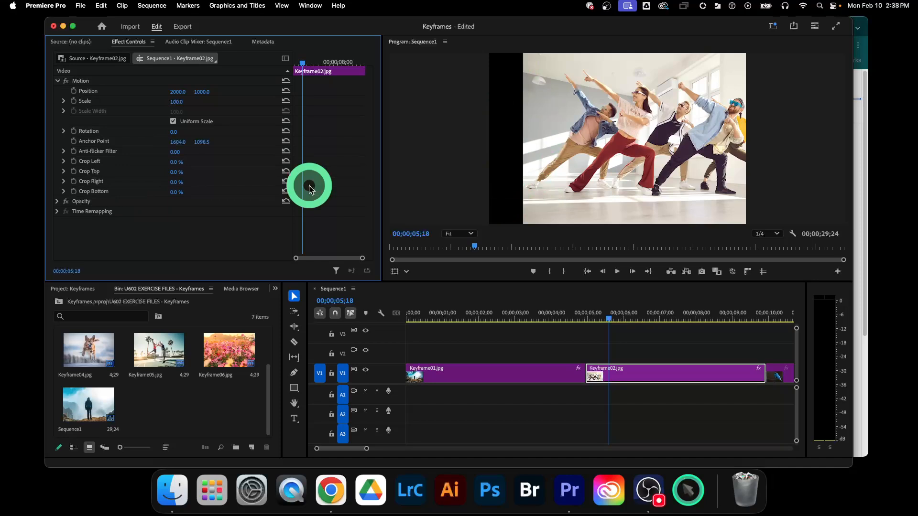
pyautogui.moveTo(175, 107); pyautogui.dragTo(176, 102)
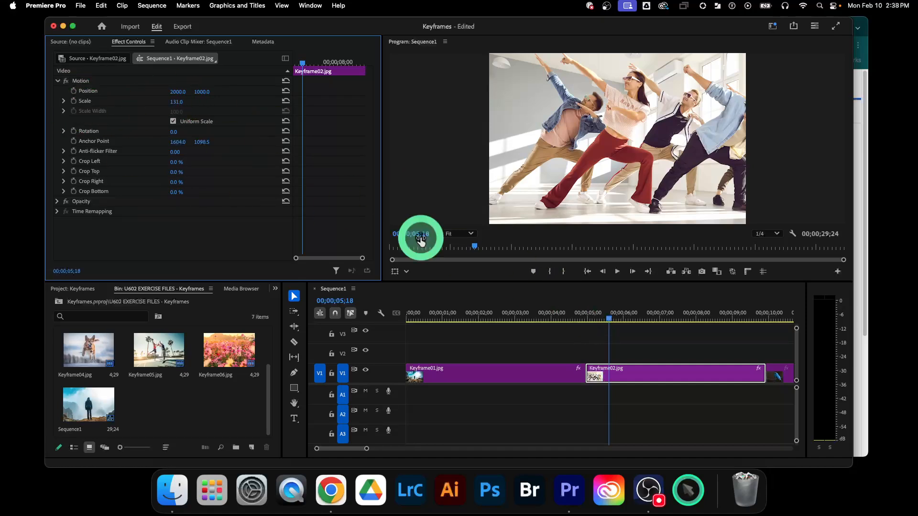
# Animate the Position of Keyframe02.jpg with keyframes of 2000.0, 1000.0 at 00;00;05;11 and 942.0, 1000.0 at 00;00;09;04.
pyautogui.click(588, 313)
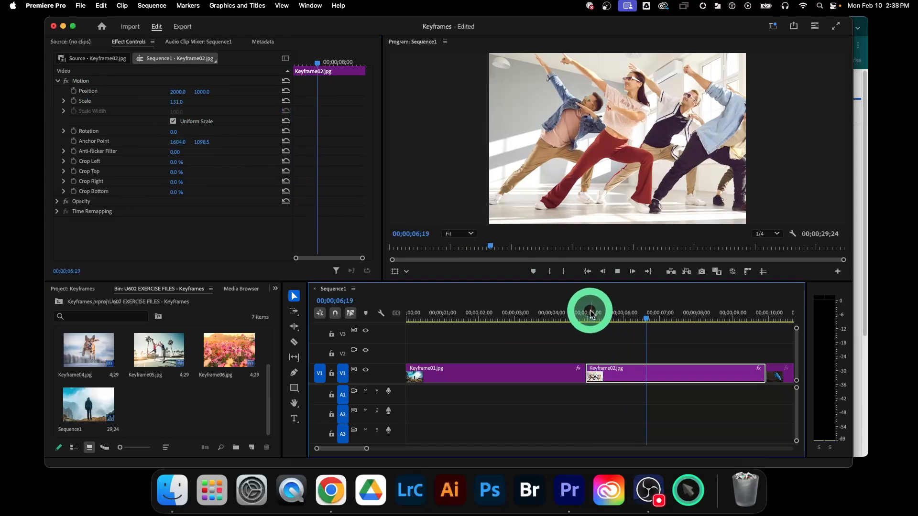
pyautogui.click(600, 313)
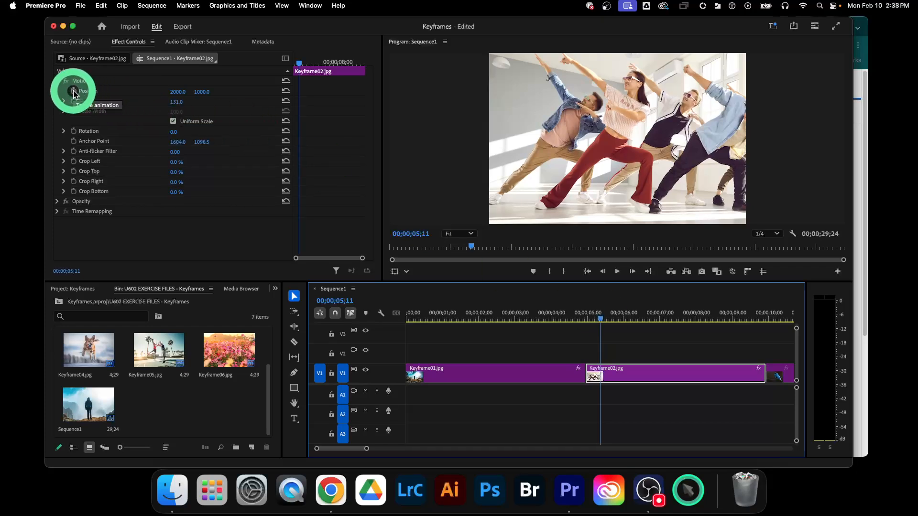
pyautogui.click(74, 91)
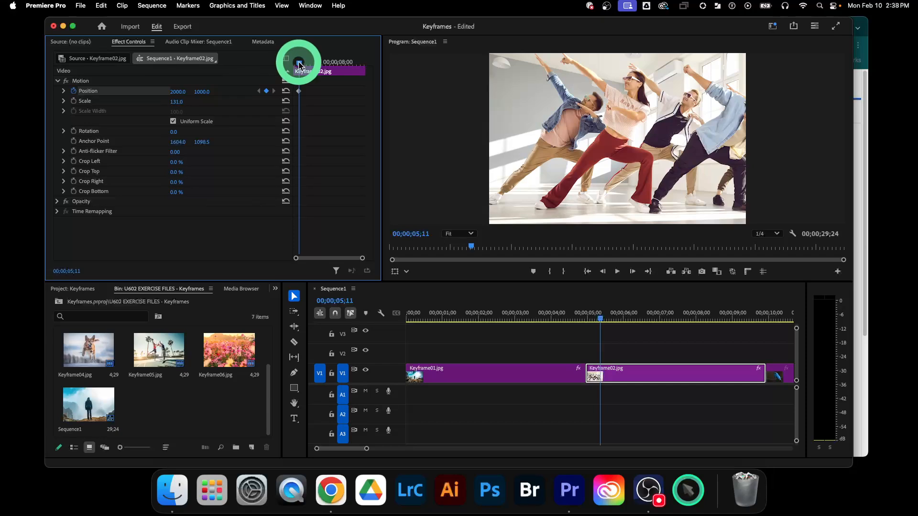
pyautogui.moveTo(299, 63); pyautogui.dragTo(354, 65)
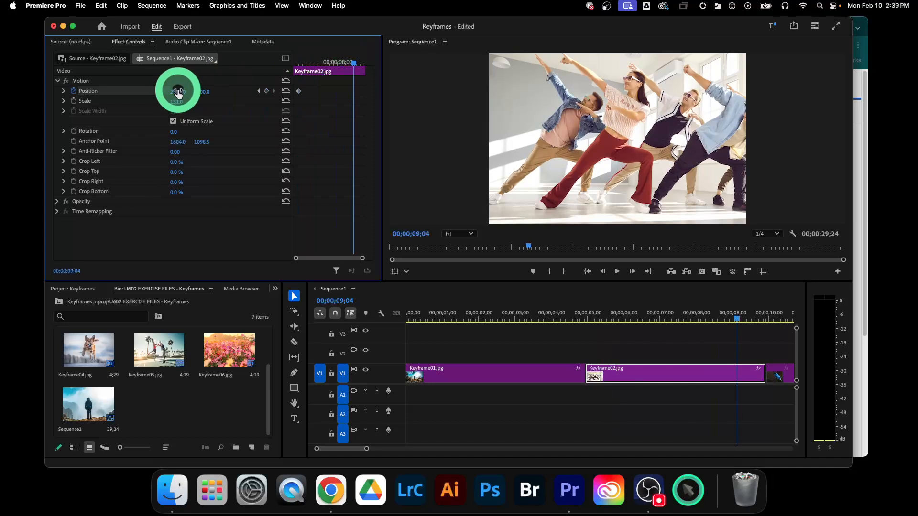
pyautogui.moveTo(179, 90); pyautogui.dragTo(179, 91)
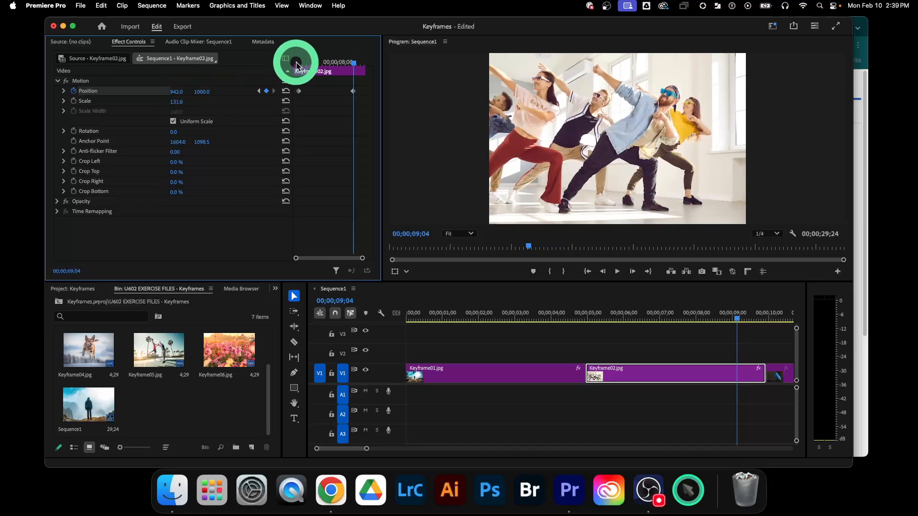
# Play the Keyframe02.jpg clip from 00;00;05;03 to preview its horizontal pan.
pyautogui.click(294, 63)
pyautogui.click(298, 90)
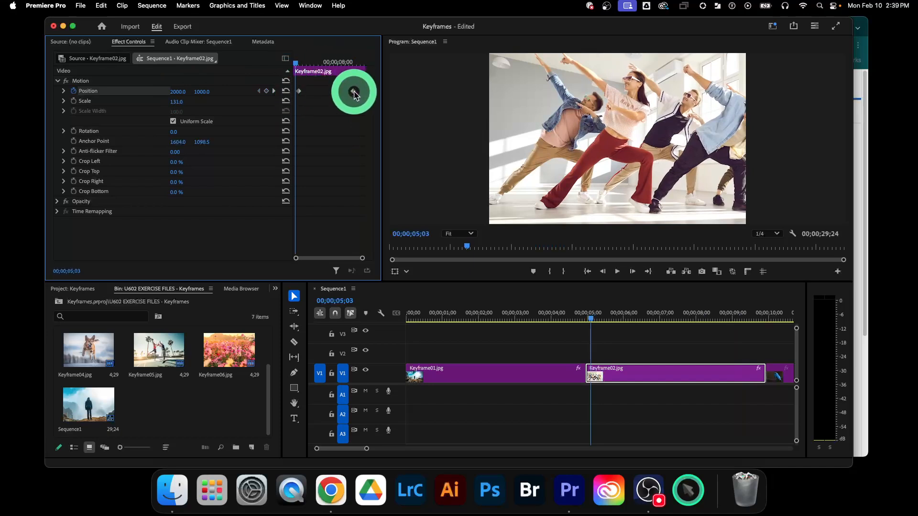
pyautogui.press('space')
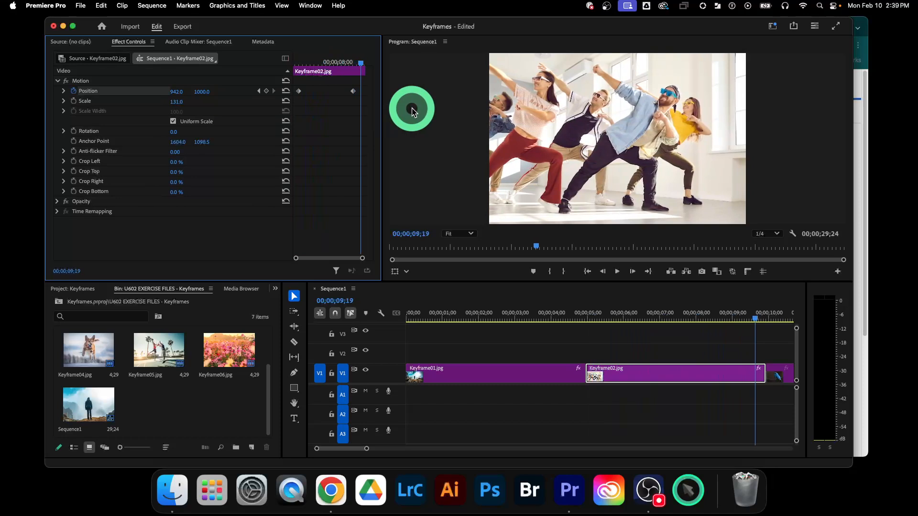
# Add Position keyframes to Keyframe02.jpg of 2121.1, 1156.0 at 00;00;06;22 and 1738.1, 836.0 at 00;00;07;29.
pyautogui.click(311, 64)
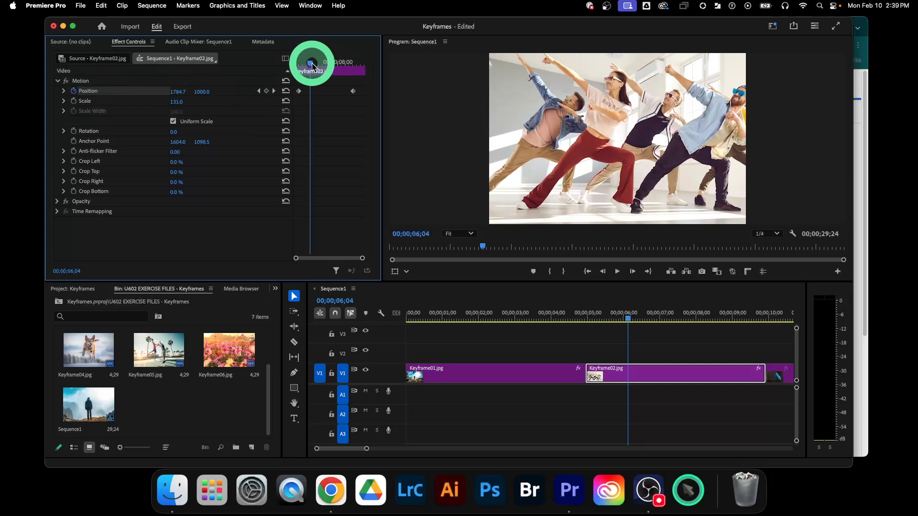
pyautogui.moveTo(312, 64); pyautogui.dragTo(319, 65)
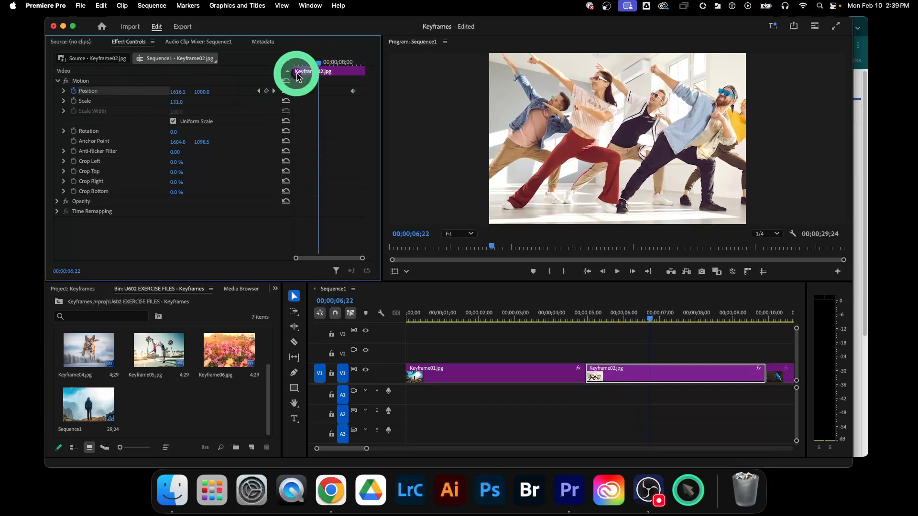
pyautogui.moveTo(202, 92)
pyautogui.mouseDown()
pyautogui.moveTo(161, 96)
pyautogui.moveTo(184, 86)
pyautogui.mouseUp()
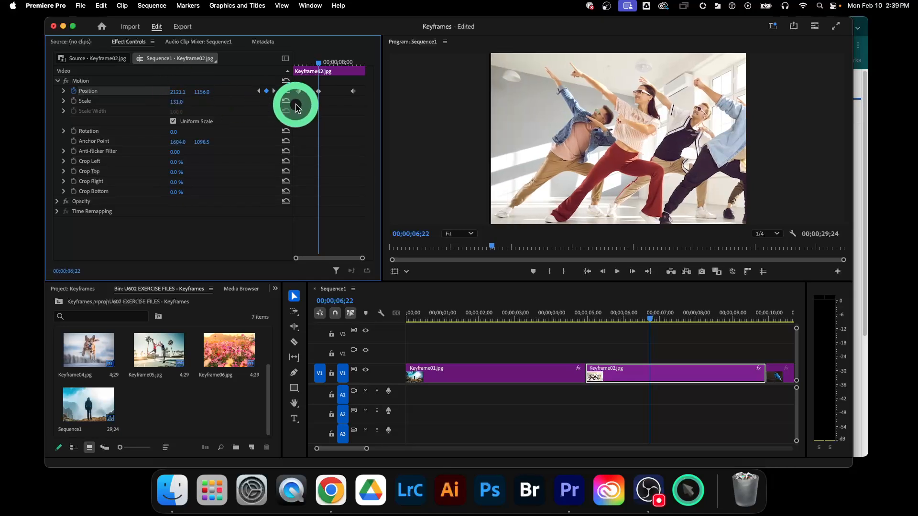
pyautogui.moveTo(321, 72); pyautogui.dragTo(338, 66)
pyautogui.moveTo(177, 91)
pyautogui.mouseDown()
pyautogui.moveTo(203, 90)
pyautogui.moveTo(178, 91)
pyautogui.mouseUp()
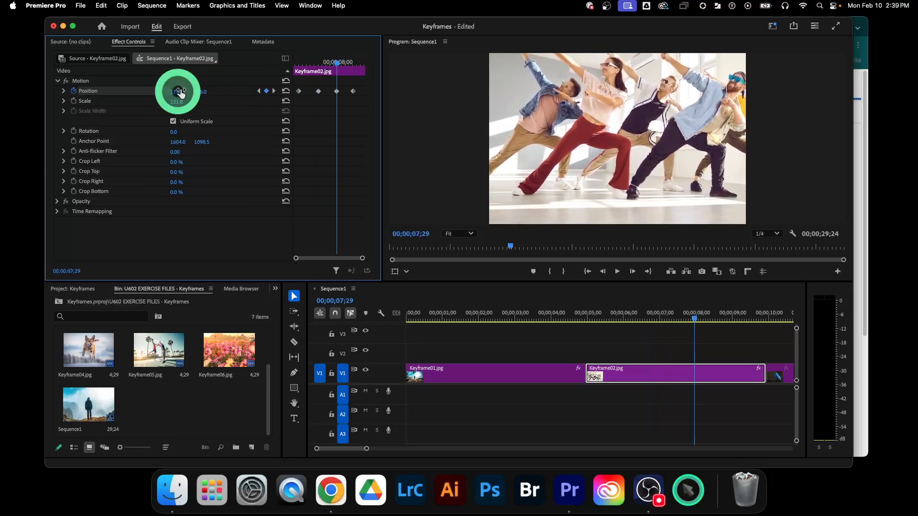
# Play Keyframe02.jpg from 00;00;05;03 to preview the movement through all four Position keyframes.
pyautogui.click(354, 95)
pyautogui.click(302, 75)
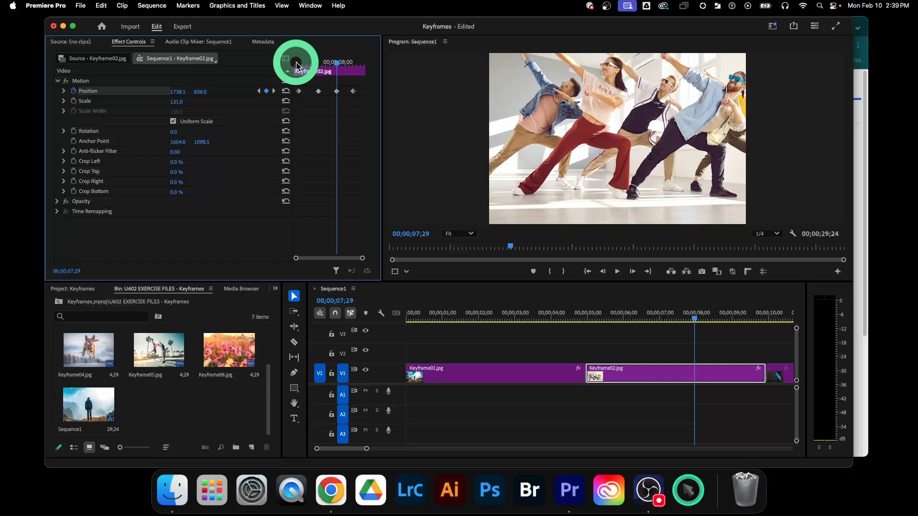
pyautogui.click(296, 64)
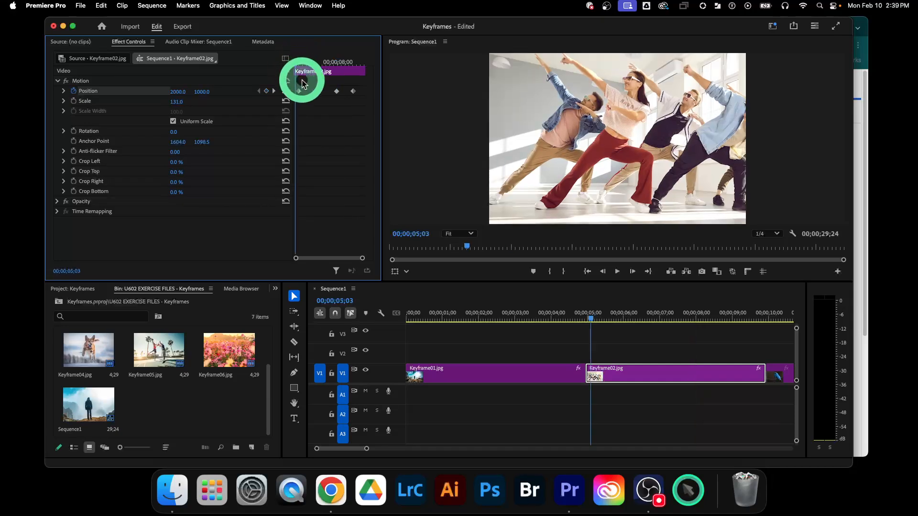
pyautogui.press('space')
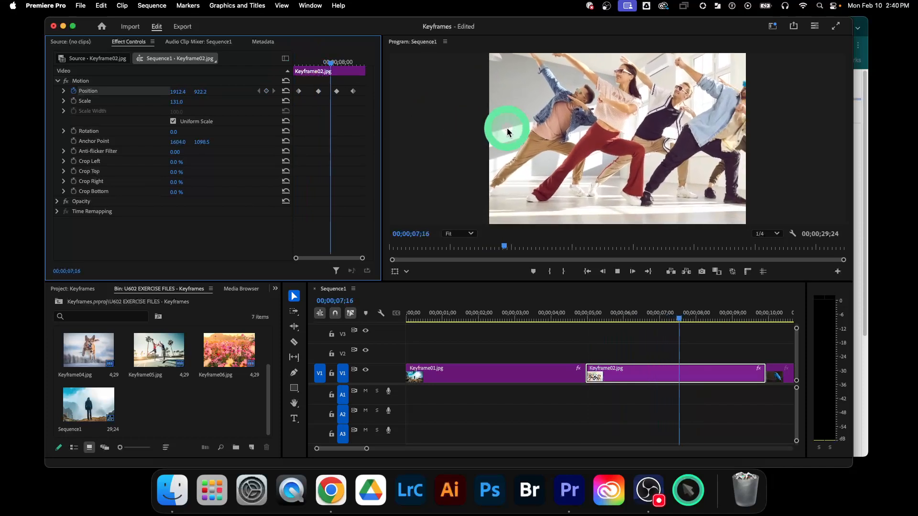
pyautogui.press('space')
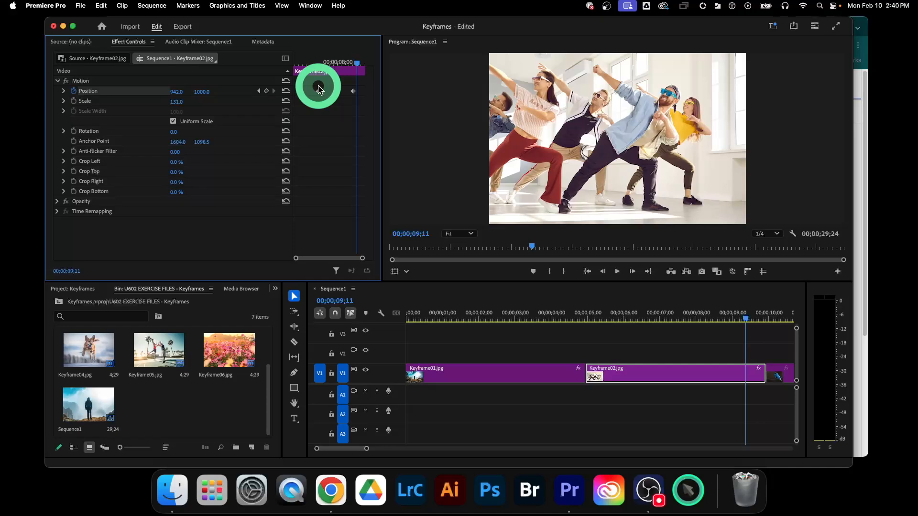
# Clear the two middle Position keyframes of Keyframe02.jpg and play the clip again from 00;00;05;09.
pyautogui.moveTo(310, 86); pyautogui.dragTo(324, 109)
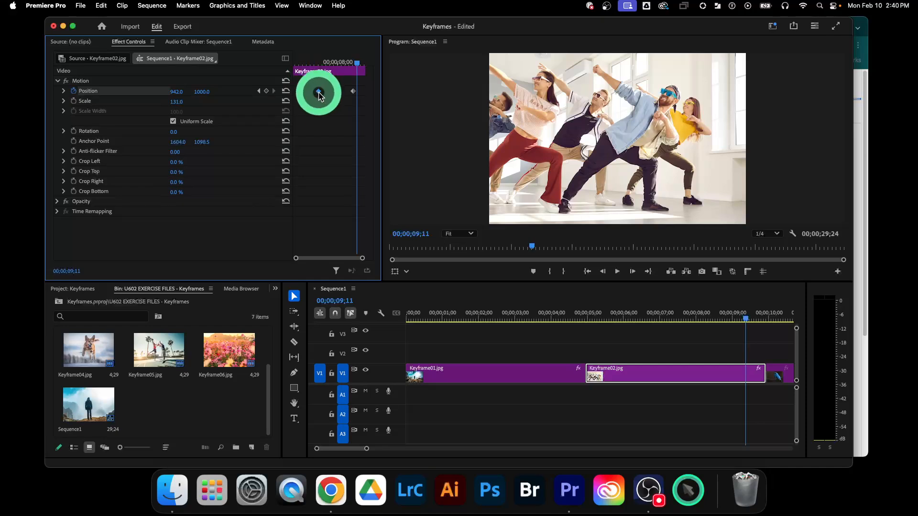
pyautogui.moveTo(319, 96); pyautogui.dragTo(332, 96)
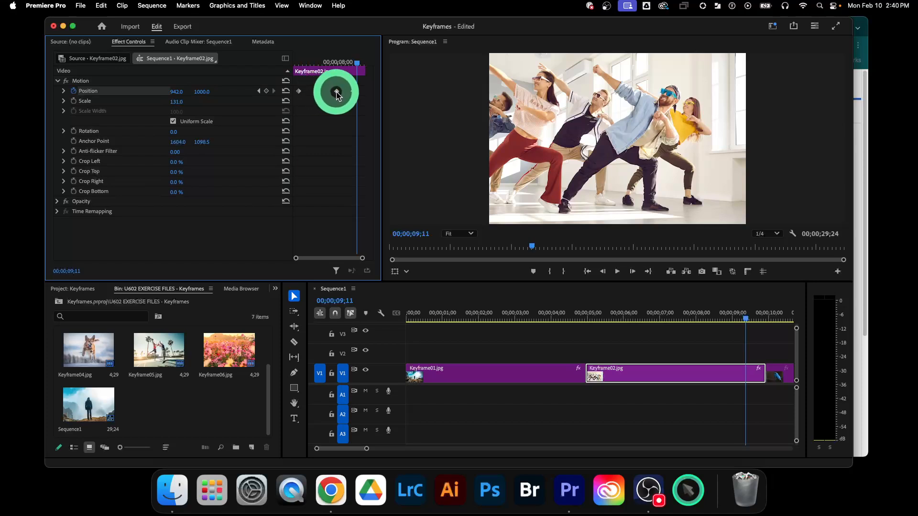
pyautogui.rightClick(337, 93)
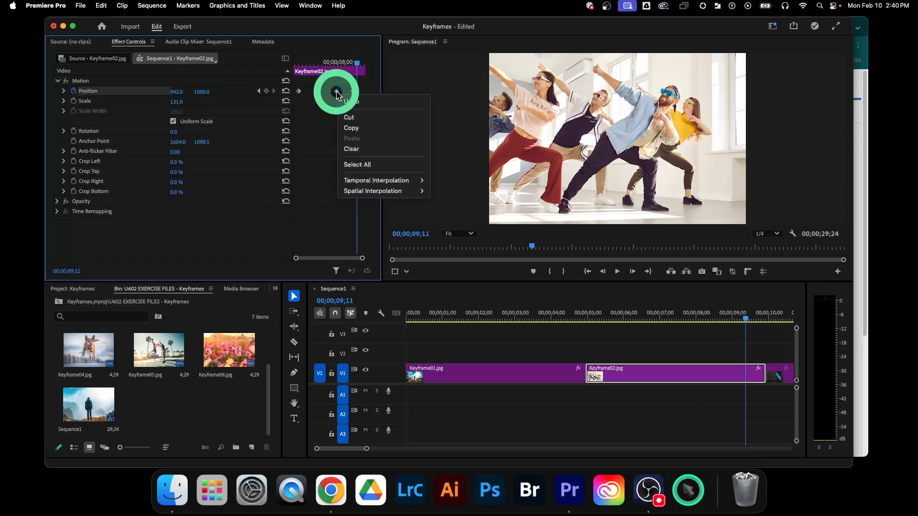
pyautogui.click(347, 149)
pyautogui.click(299, 62)
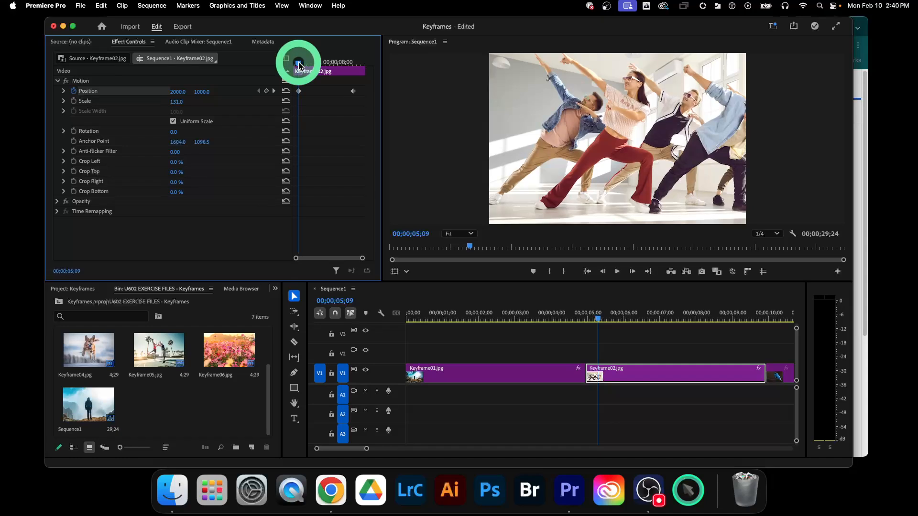
pyautogui.press('space')
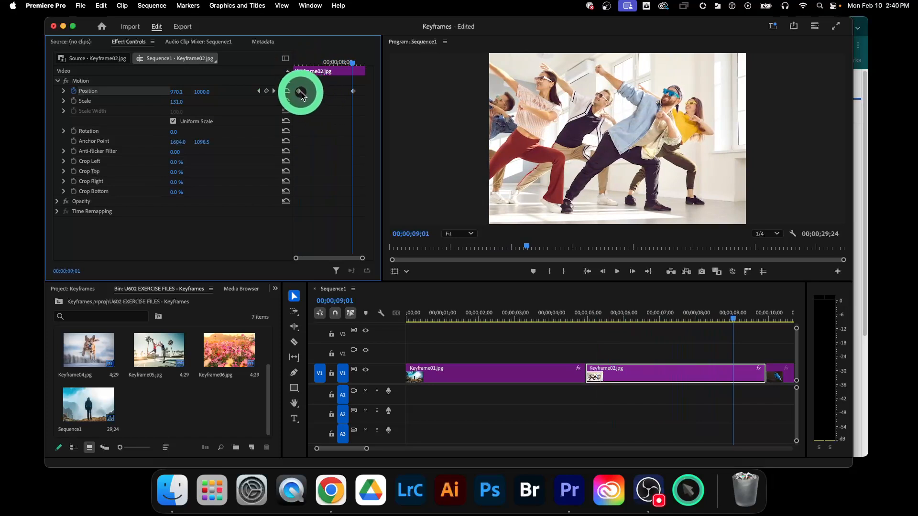
# Move the first Position keyframe of Keyframe02.jpg to the clip's start and the last one to its end.
pyautogui.moveTo(302, 95); pyautogui.dragTo(298, 94)
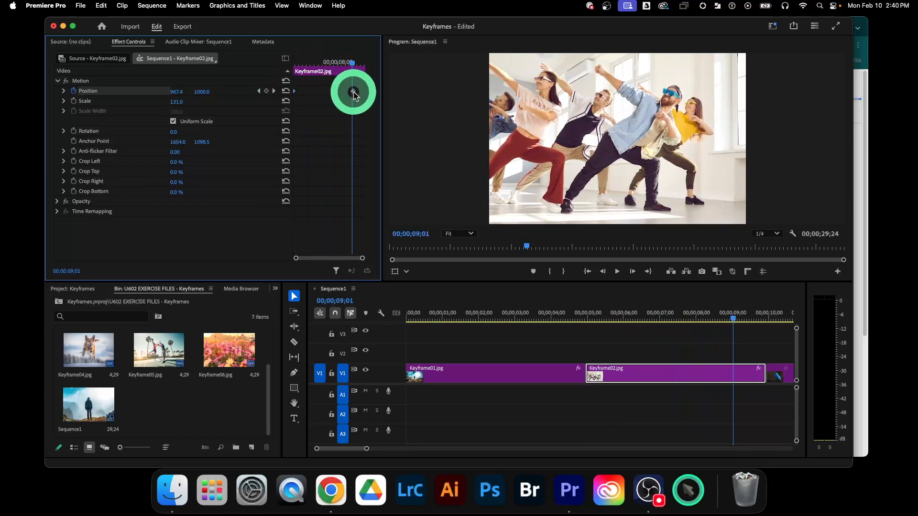
pyautogui.moveTo(355, 95); pyautogui.dragTo(371, 90)
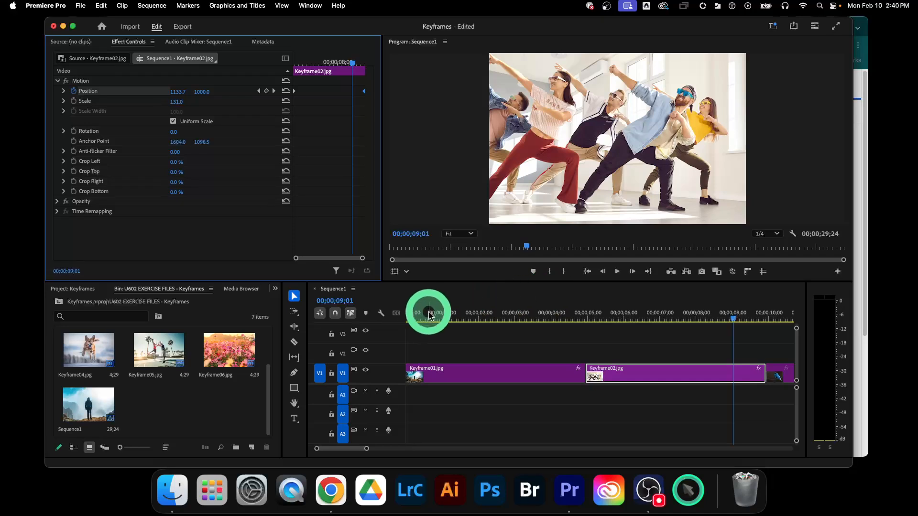
# Play the sequence from its beginning to review the Keyframe01.jpg and Keyframe02.jpg animations.
pyautogui.click(409, 314)
pyautogui.press('space')
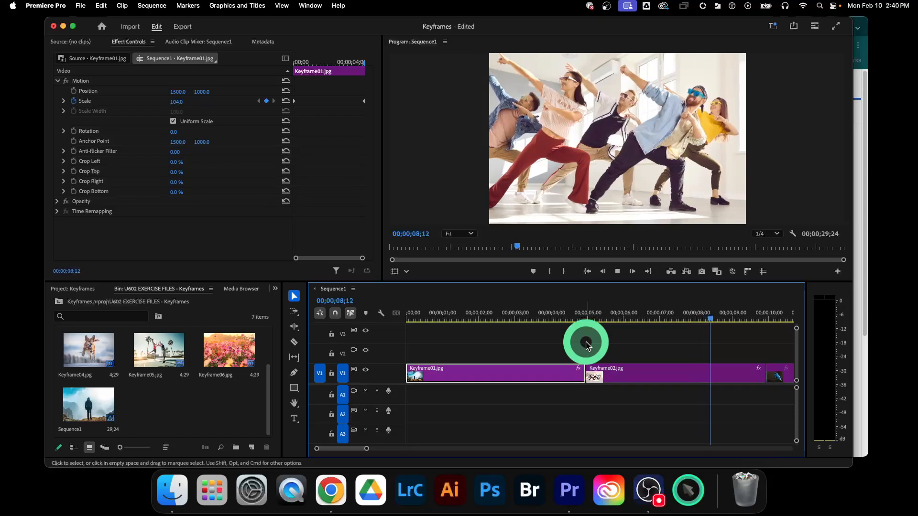
pyautogui.press('space')
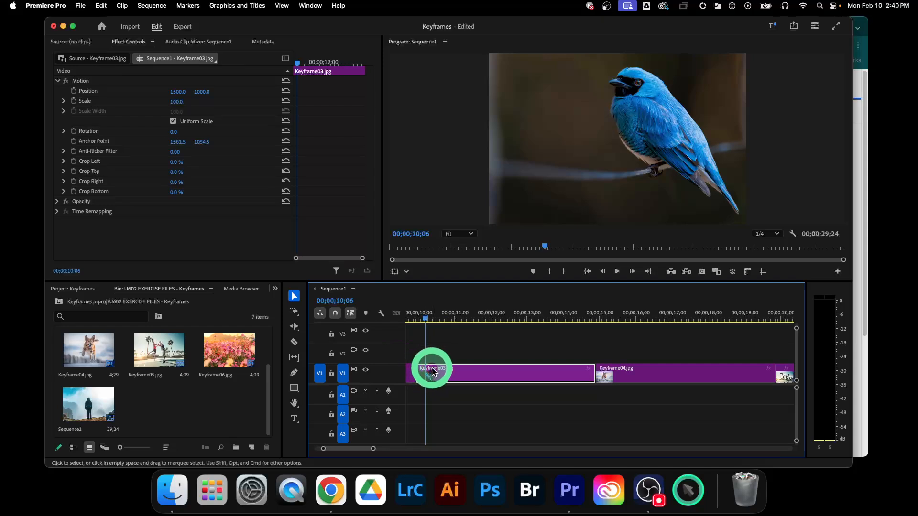
# Start Position and Scale animation on Keyframe03.jpg with first keyframes at 00;00;10;15.
pyautogui.moveTo(305, 66); pyautogui.dragTo(301, 62)
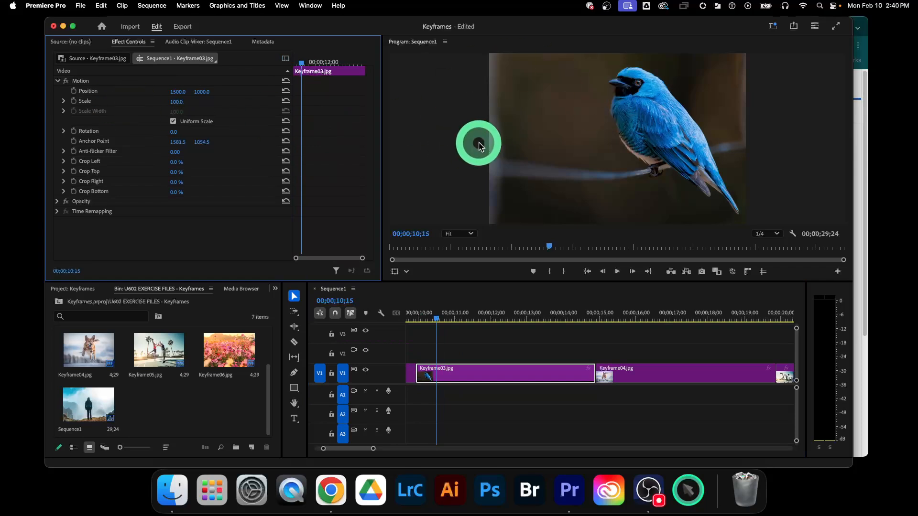
pyautogui.click(73, 92)
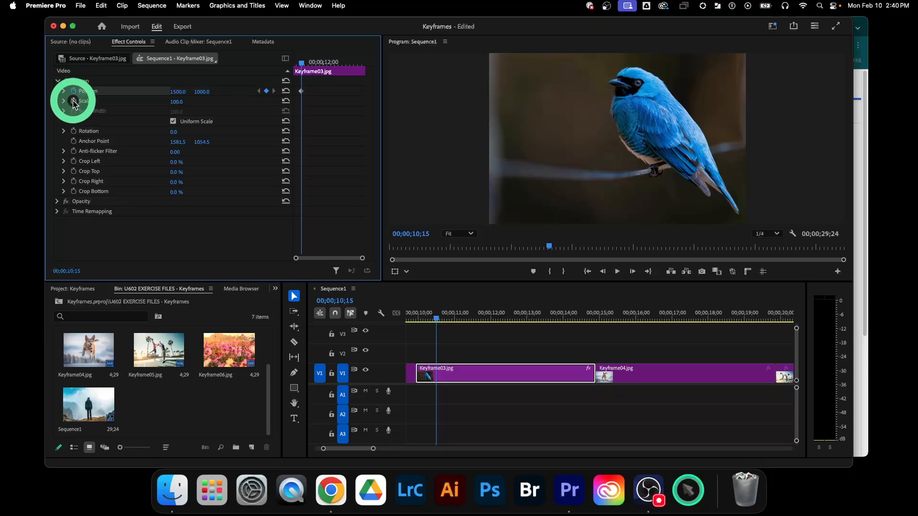
pyautogui.click(74, 101)
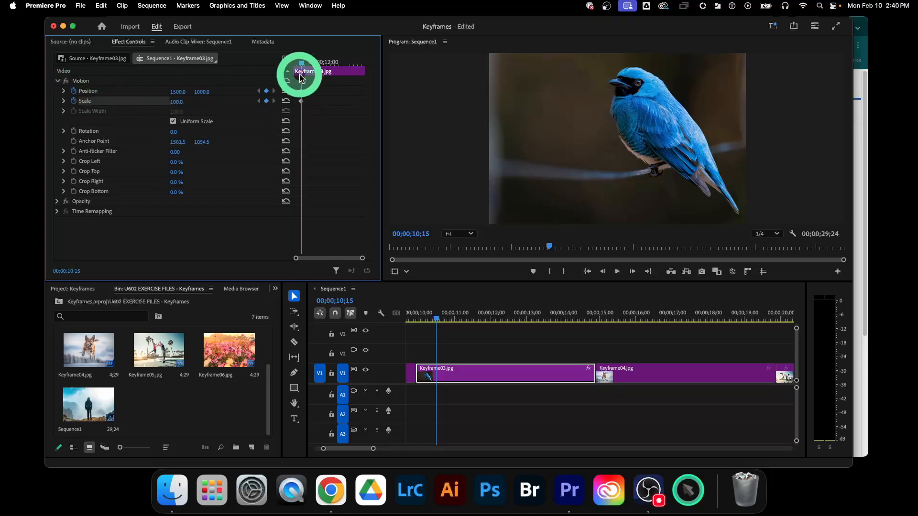
# At 00;00;13;29, set Keyframe03.jpg's Scale to 446 and Position to 862, 3787 to zoom in on the bird's head.
pyautogui.moveTo(302, 64); pyautogui.dragTo(353, 63)
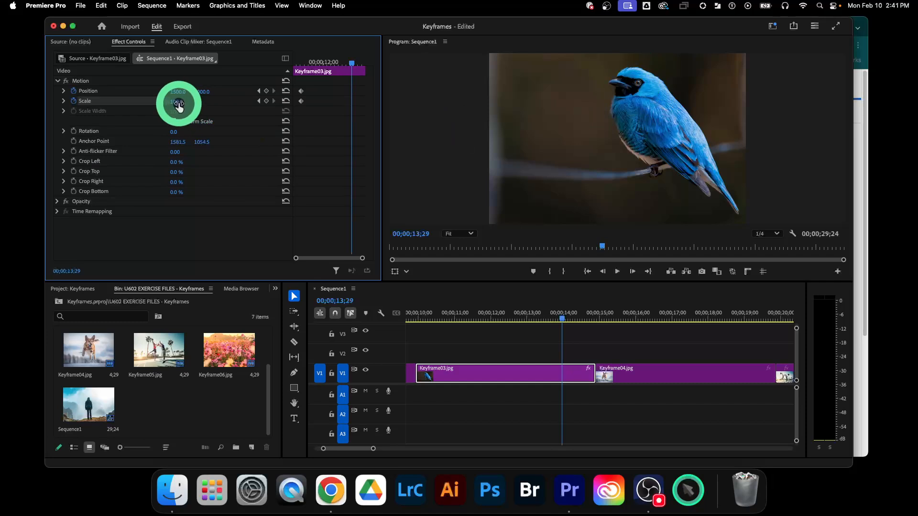
pyautogui.moveTo(175, 106); pyautogui.dragTo(200, 89)
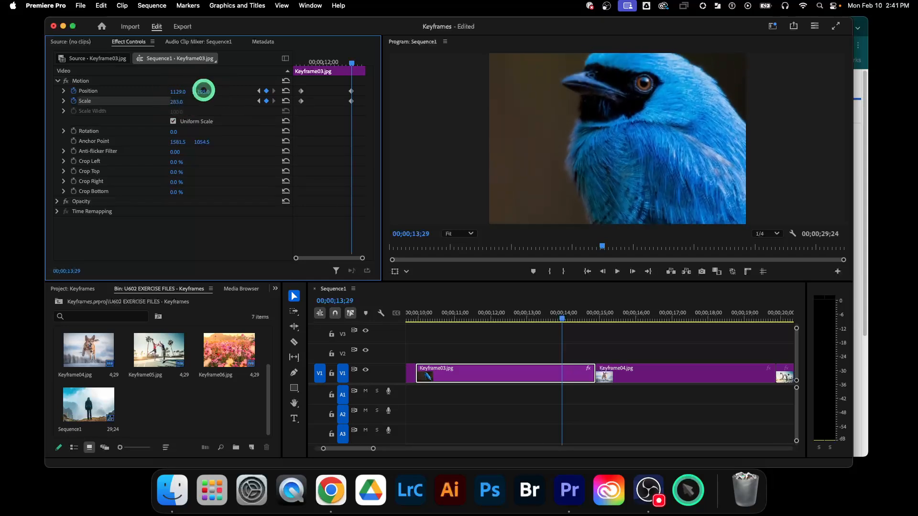
pyautogui.moveTo(203, 91)
pyautogui.mouseDown()
pyautogui.moveTo(173, 101)
pyautogui.moveTo(183, 101)
pyautogui.moveTo(177, 90)
pyautogui.moveTo(202, 92)
pyautogui.mouseUp()
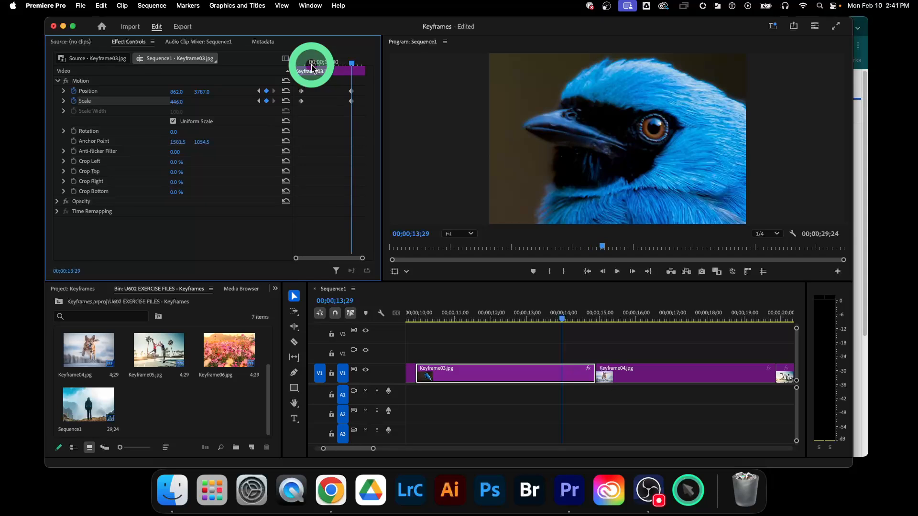
# Play Keyframe03.jpg from its start to preview the combined pan and zoom.
pyautogui.moveTo(311, 66); pyautogui.dragTo(301, 67)
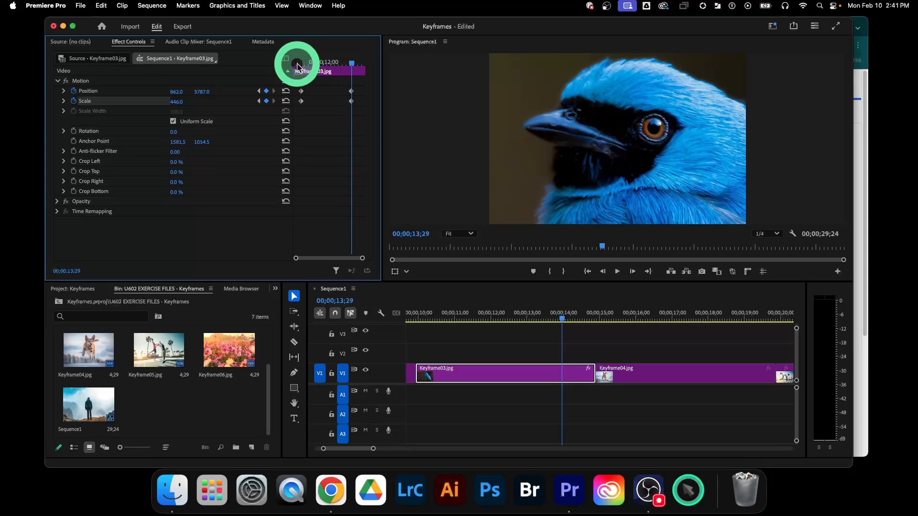
pyautogui.click(297, 64)
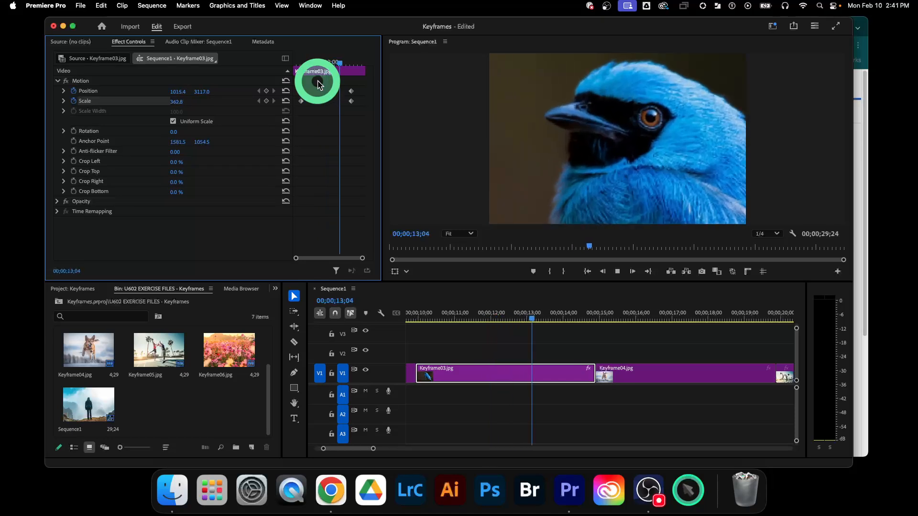
pyautogui.press('space')
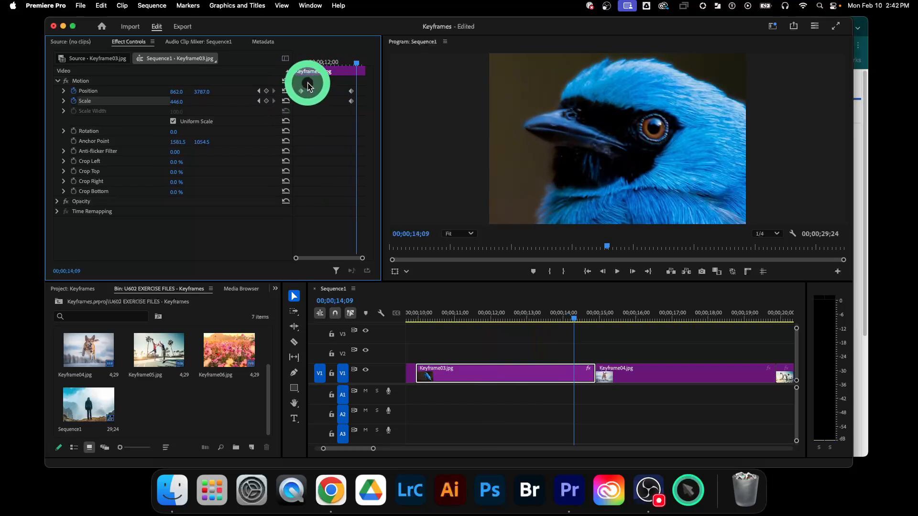
# Move Keyframe03.jpg's first Position and Scale keyframes to the clip's start and the last pair to its end.
pyautogui.moveTo(307, 83); pyautogui.dragTo(292, 90)
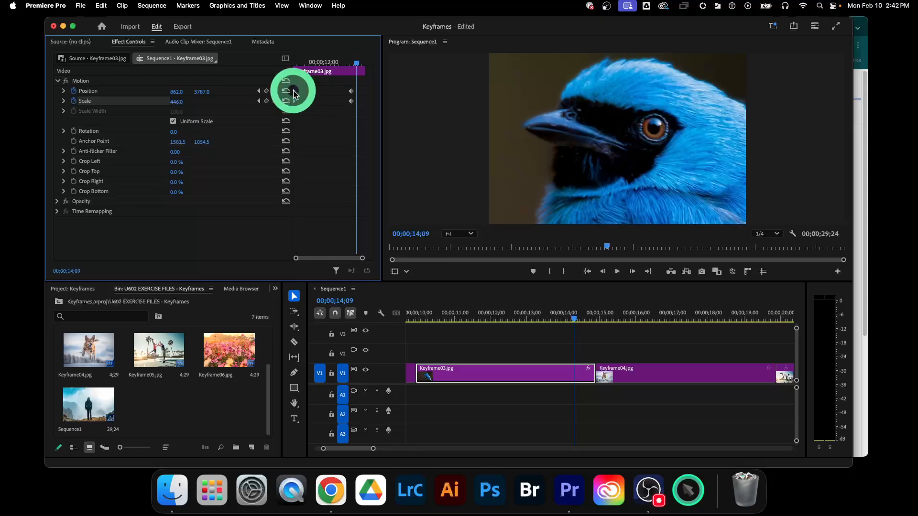
pyautogui.click(343, 91)
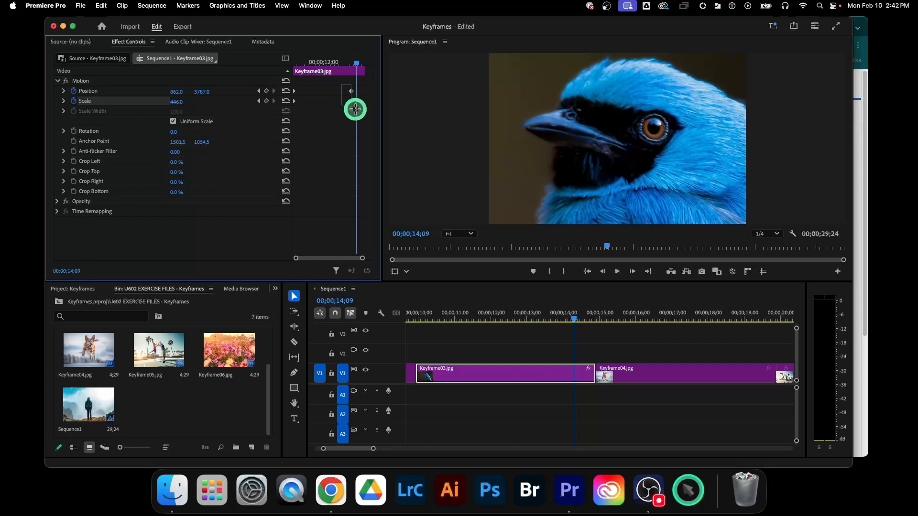
pyautogui.moveTo(359, 113); pyautogui.dragTo(368, 101)
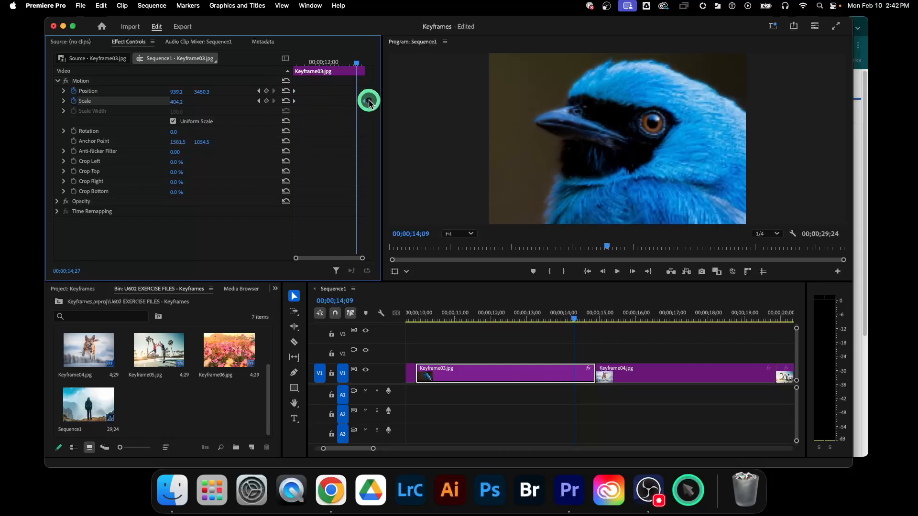
# Play the sequence from the start of Keyframe03.jpg into Keyframe04.jpg to review the full-length animation.
pyautogui.click(415, 315)
pyautogui.press('space')
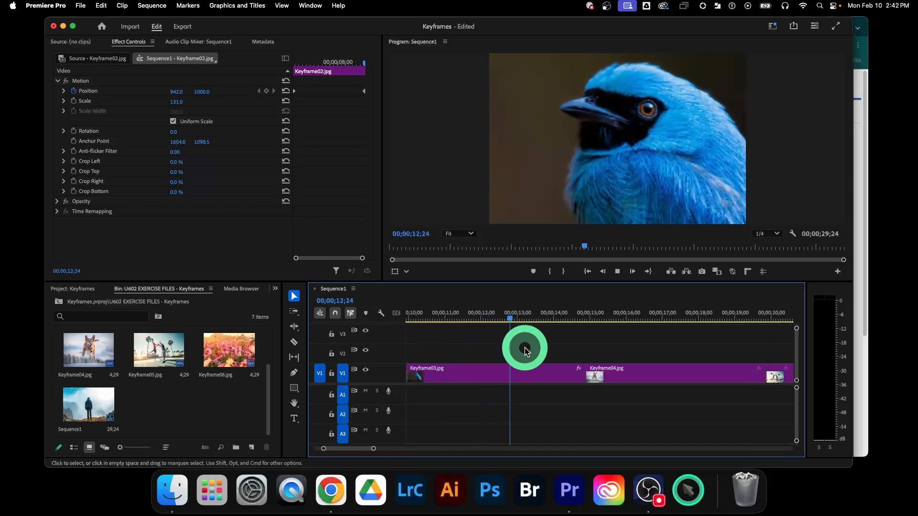
pyautogui.press('space')
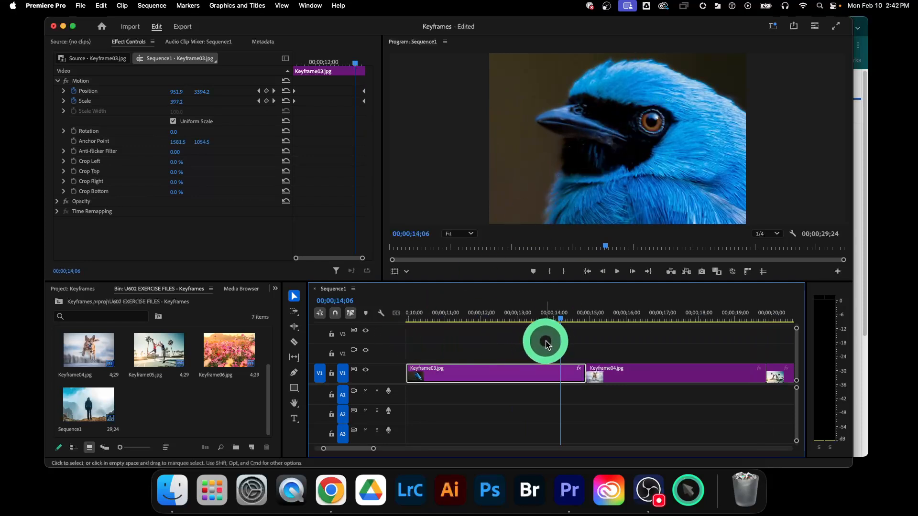
pyautogui.press('space')
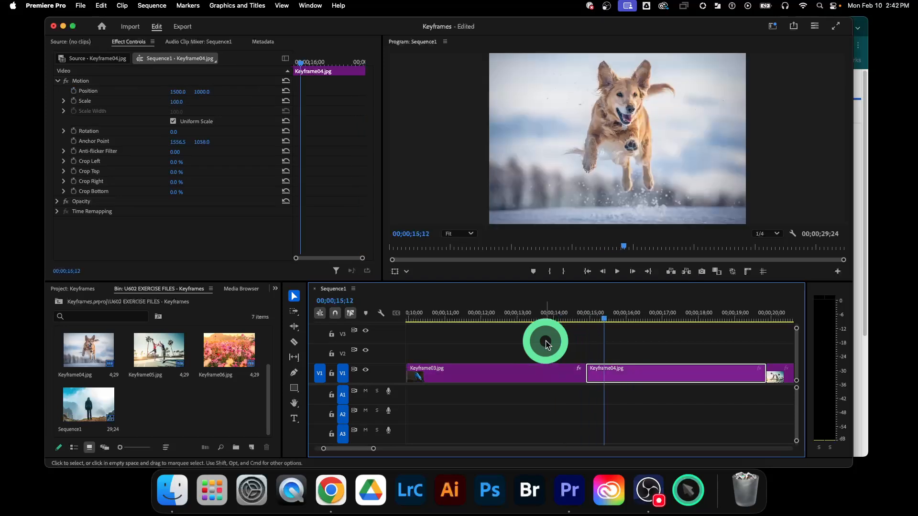
# Look through Keyframe04.jpg, Keyframe05.jpg and Keyframe06.jpg in the sequence and their Position and Scale properties.
pyautogui.hscroll(3, 549, 344)
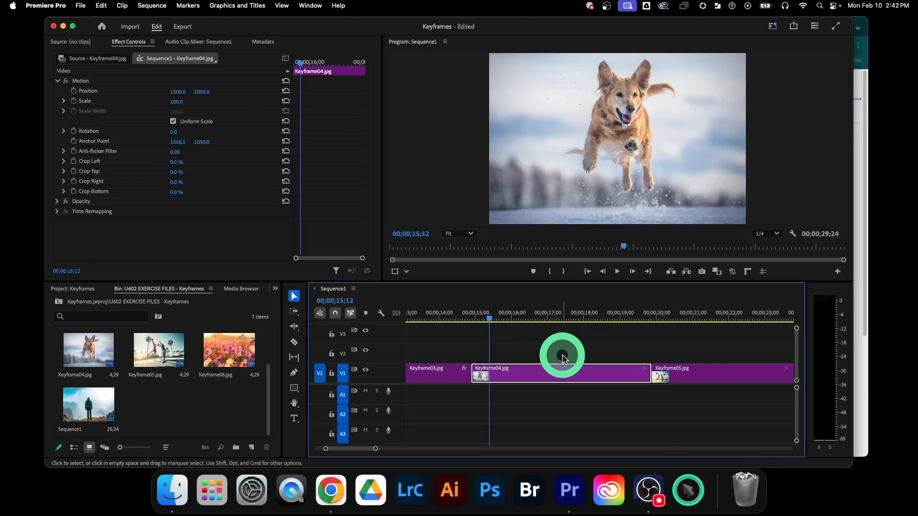
pyautogui.scroll(-5, 562, 357)
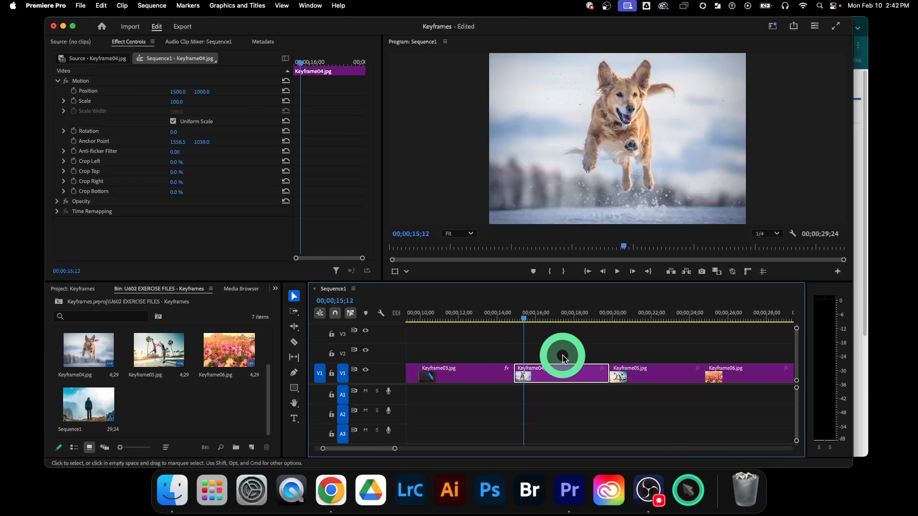
pyautogui.hscroll(3, 562, 358)
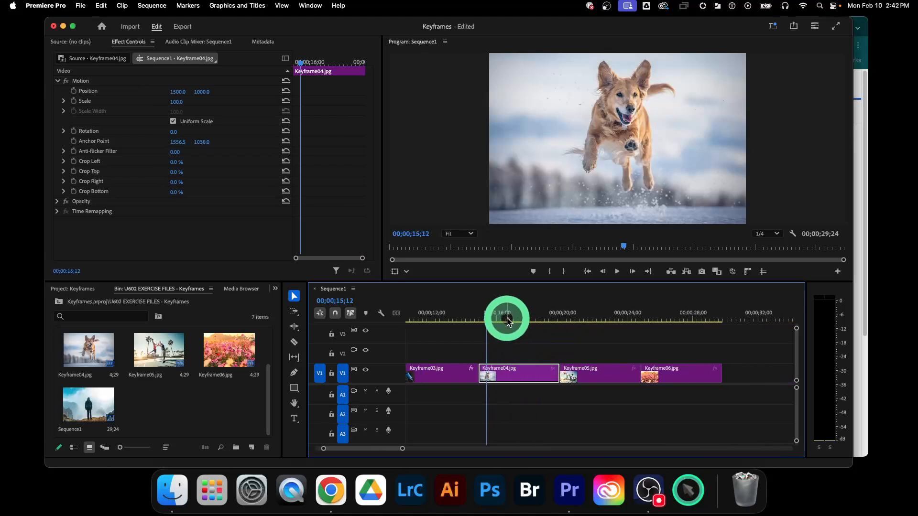
pyautogui.click(514, 373)
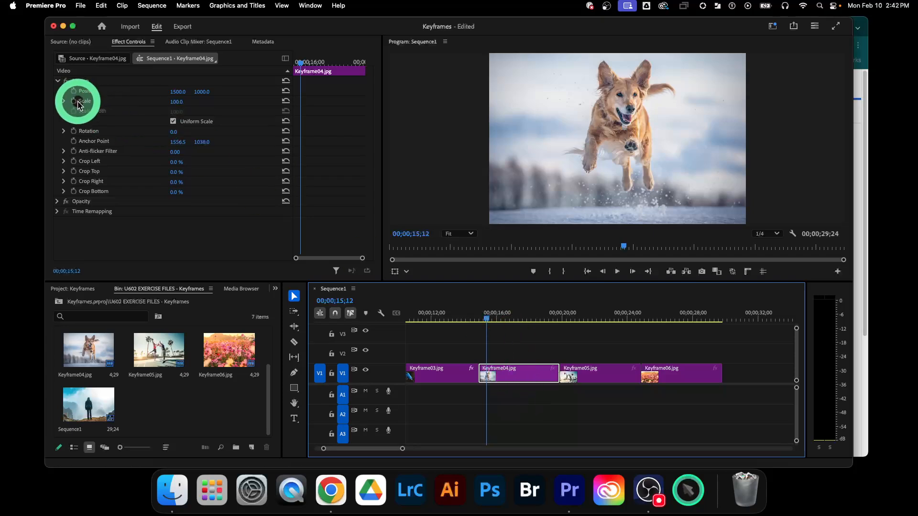
pyautogui.click(578, 311)
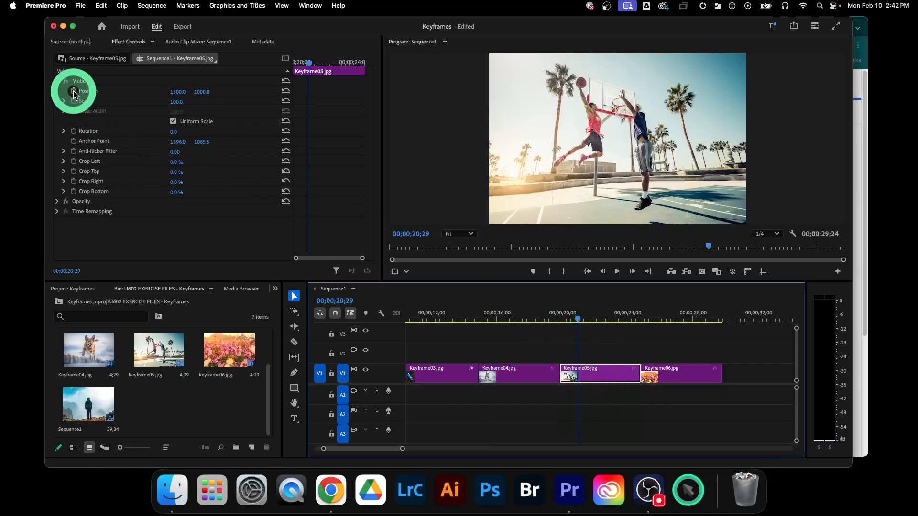
pyautogui.click(671, 311)
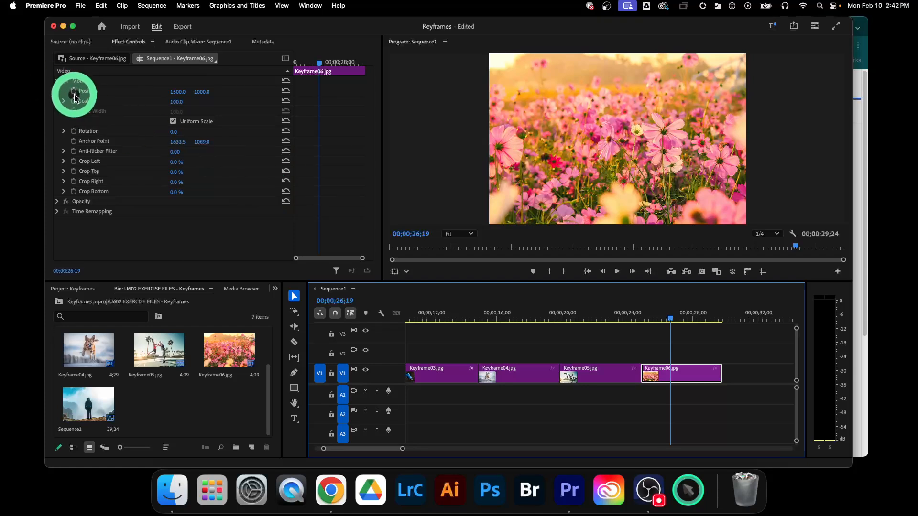
# Swap the last two clips so that Keyframe05.jpg comes after Keyframe06.jpg, and show the frame at 00;00;26;14.
pyautogui.click(591, 313)
pyautogui.moveTo(610, 373); pyautogui.dragTo(687, 365)
pyautogui.click(669, 313)
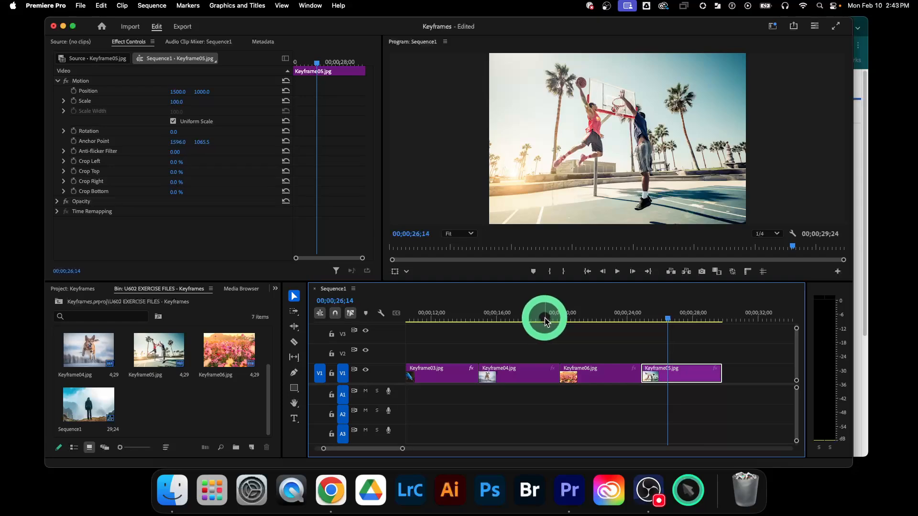
# Open the export settings for Sequence1 and set the save location to the U602 Keyframes folder.
pyautogui.click(183, 28)
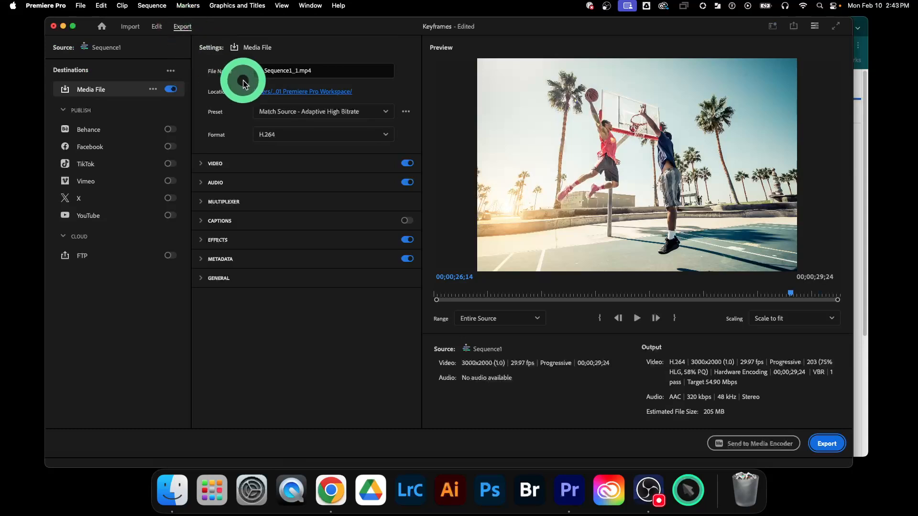
pyautogui.click(297, 72)
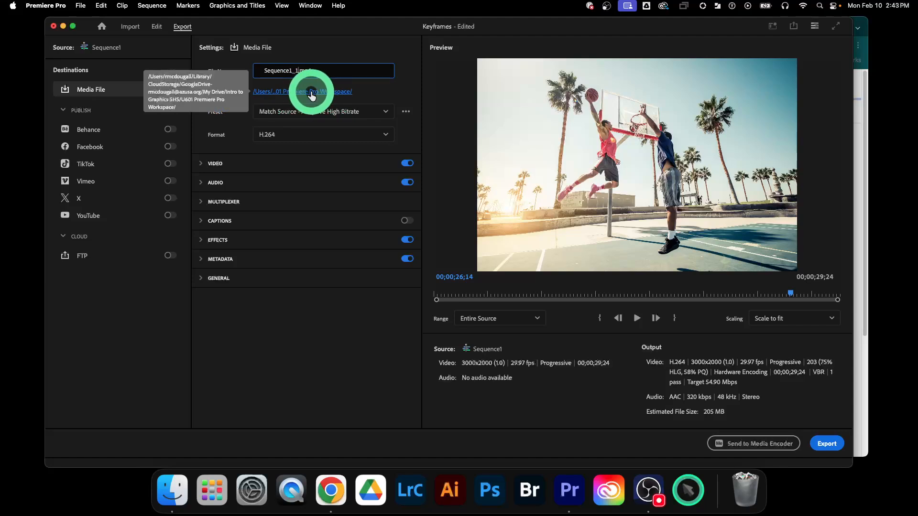
pyautogui.click(311, 92)
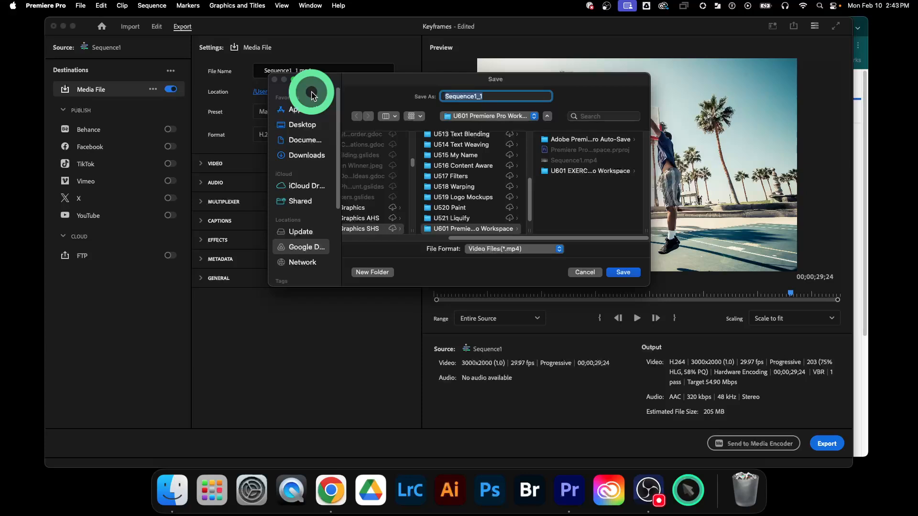
pyautogui.scroll(-2, 446, 181)
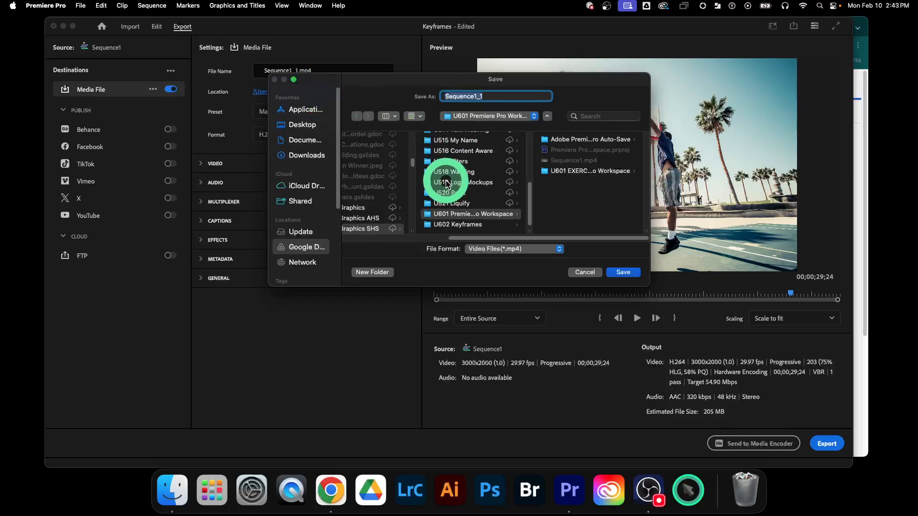
pyautogui.click(457, 224)
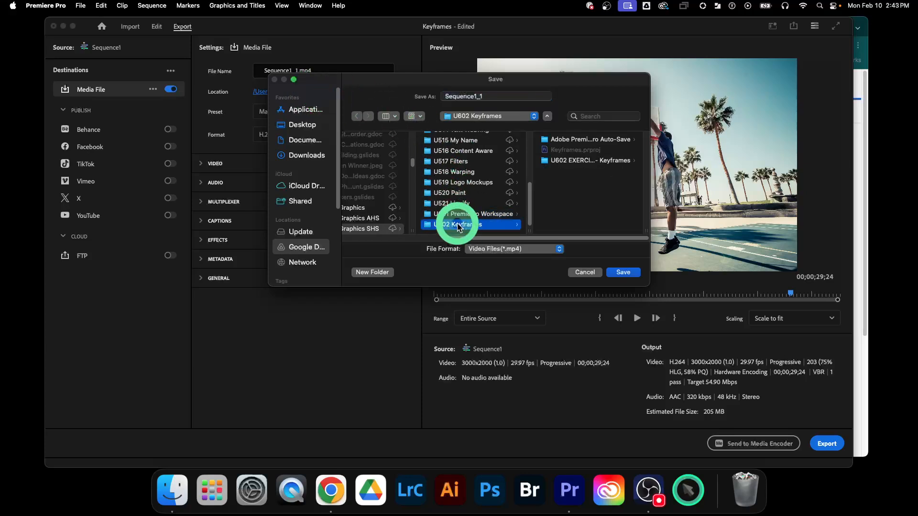
pyautogui.click(616, 272)
# Rename the output file as Sequence1.mp4 and export the sequence as H.264 video.
pyautogui.click(297, 70)
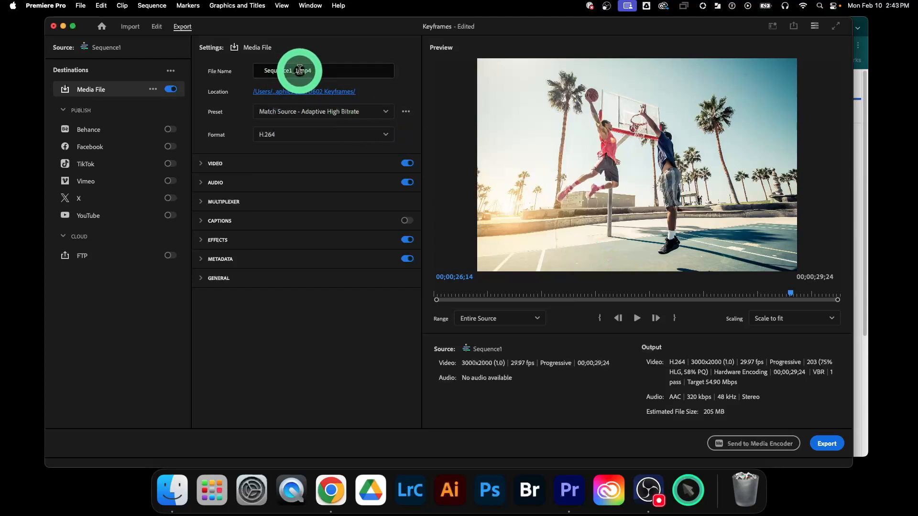
pyautogui.click(299, 71)
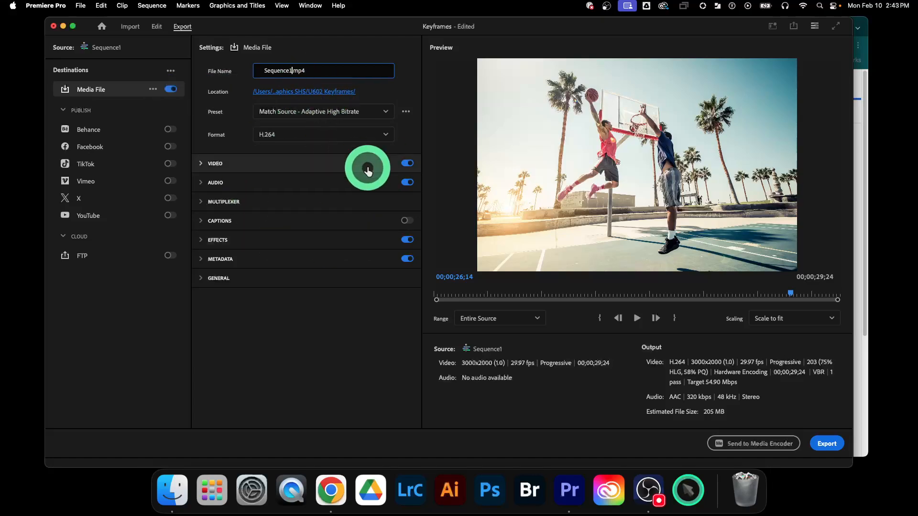
pyautogui.click(820, 444)
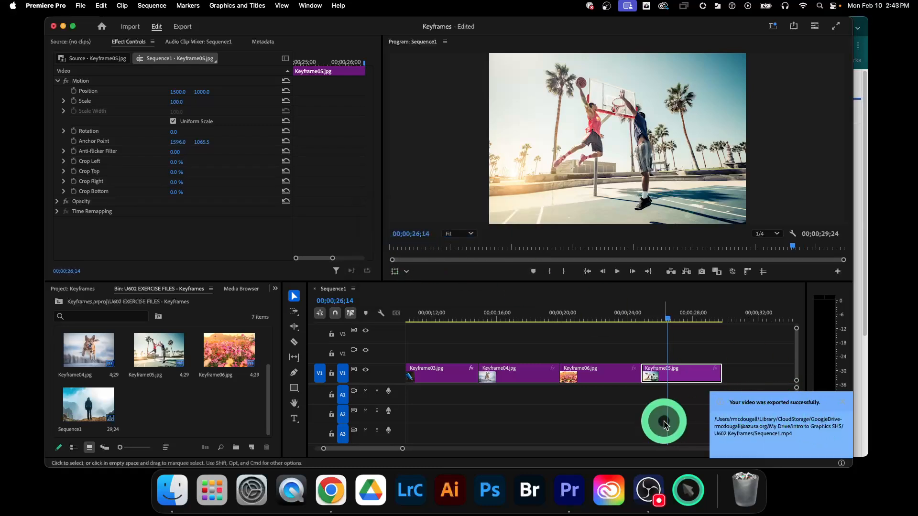
# Switch to Finder and check the exported Sequence1.mp4 in the U602 Keyframes folder.
pyautogui.click(181, 471)
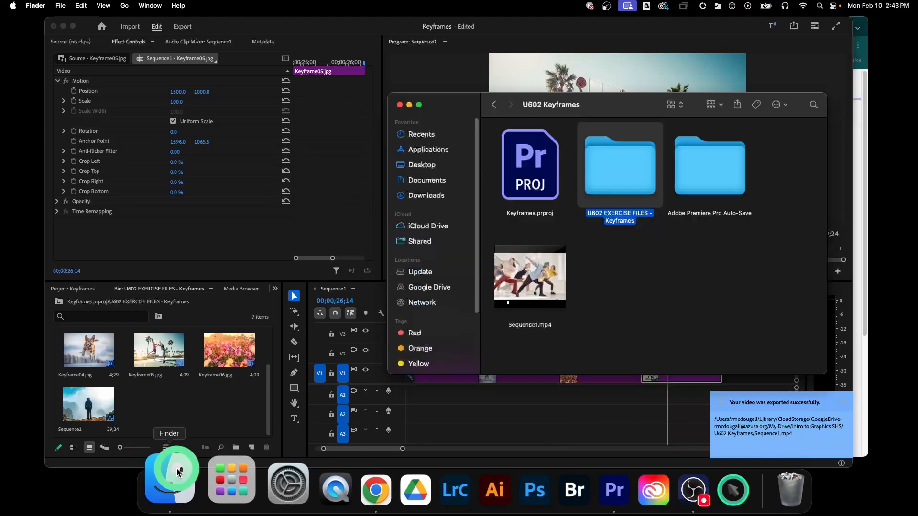
pyautogui.click(566, 280)
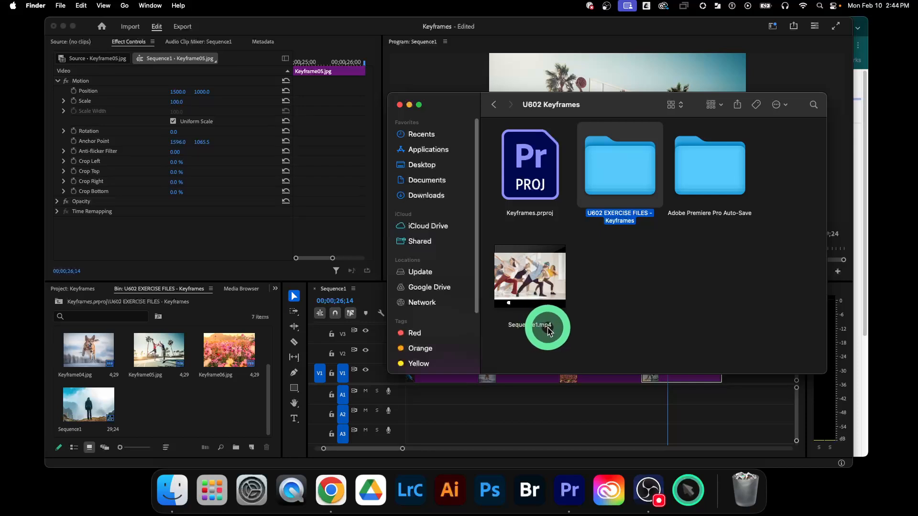
pyautogui.moveTo(532, 276)
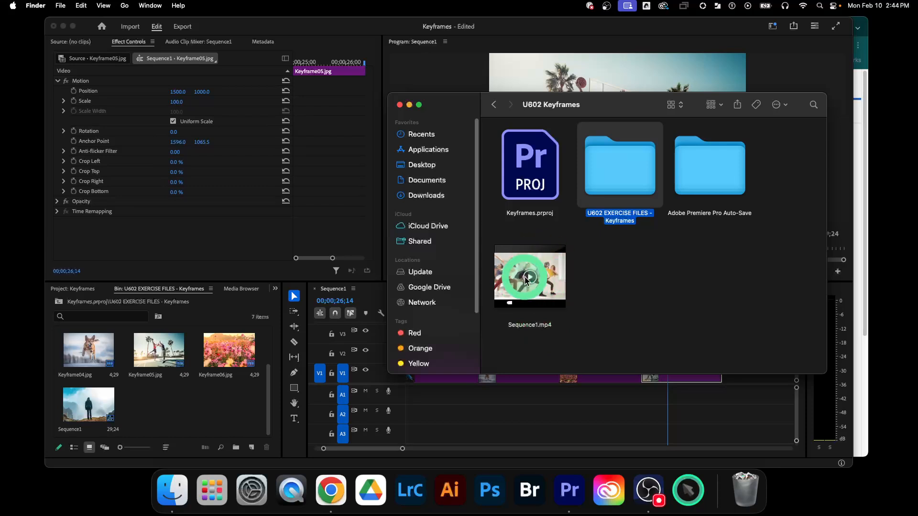
pyautogui.click(546, 264)
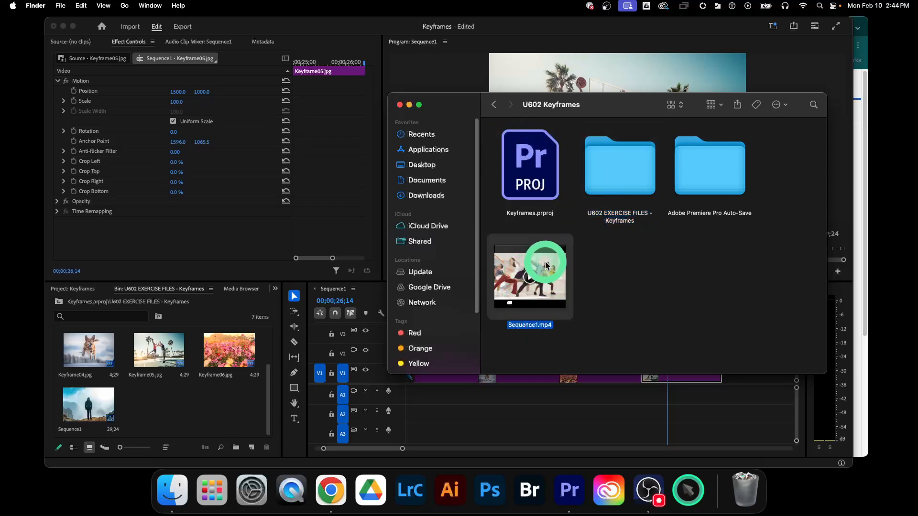
pyautogui.click(530, 280)
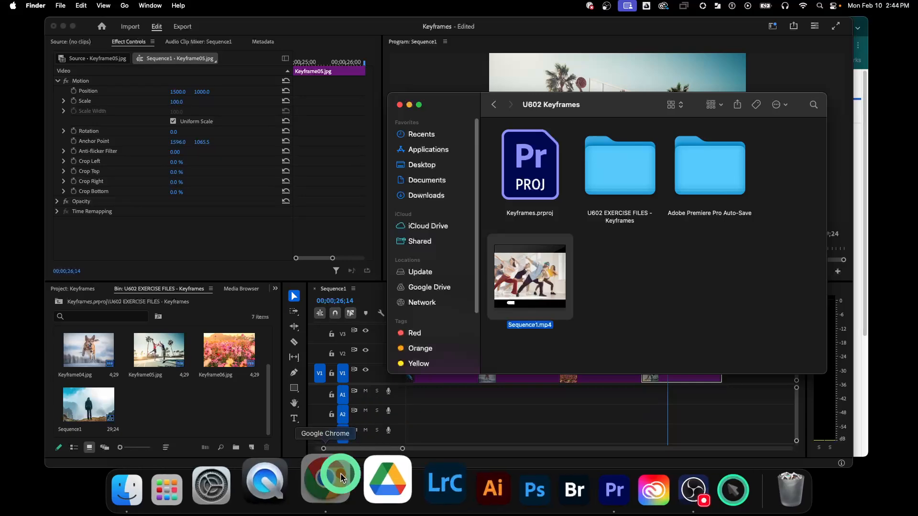
# Switch to Chrome and view the U602: Keyframes (Ken Burns Effect) assignment instructions in Google Classroom.
pyautogui.click(330, 487)
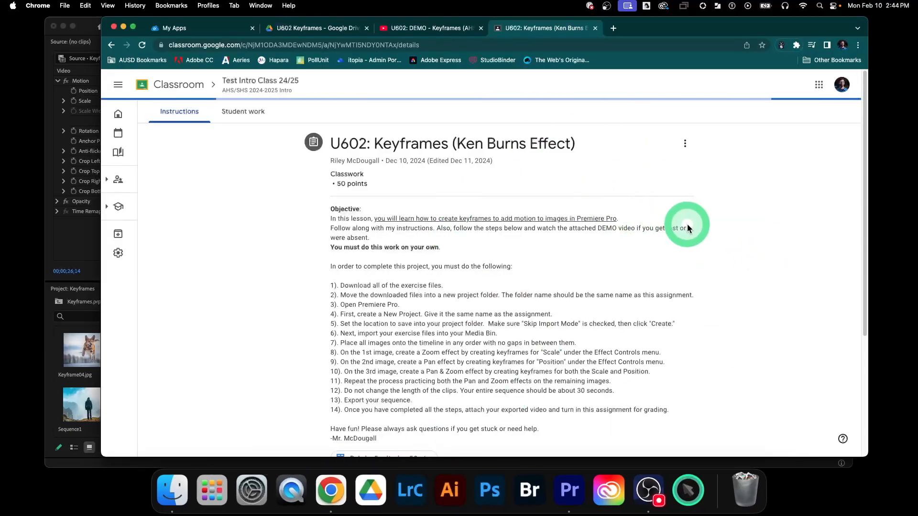
pyautogui.scroll(-5, 688, 225)
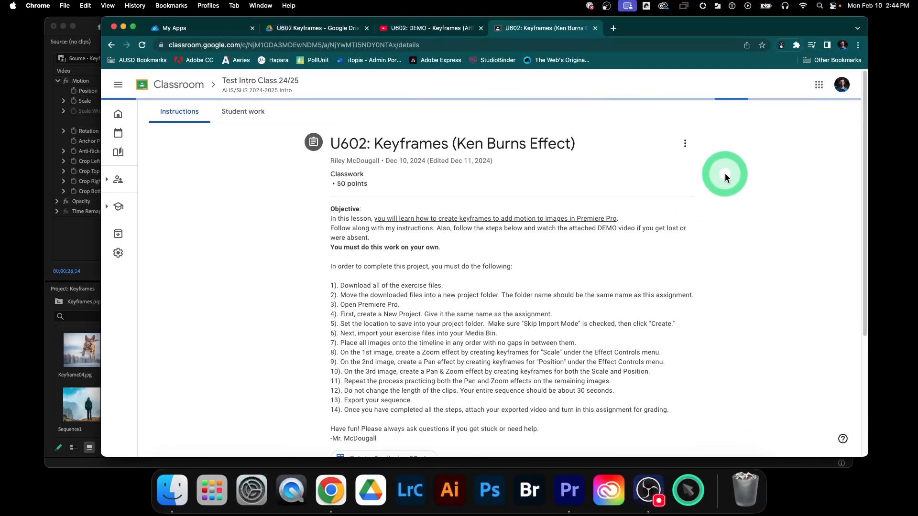